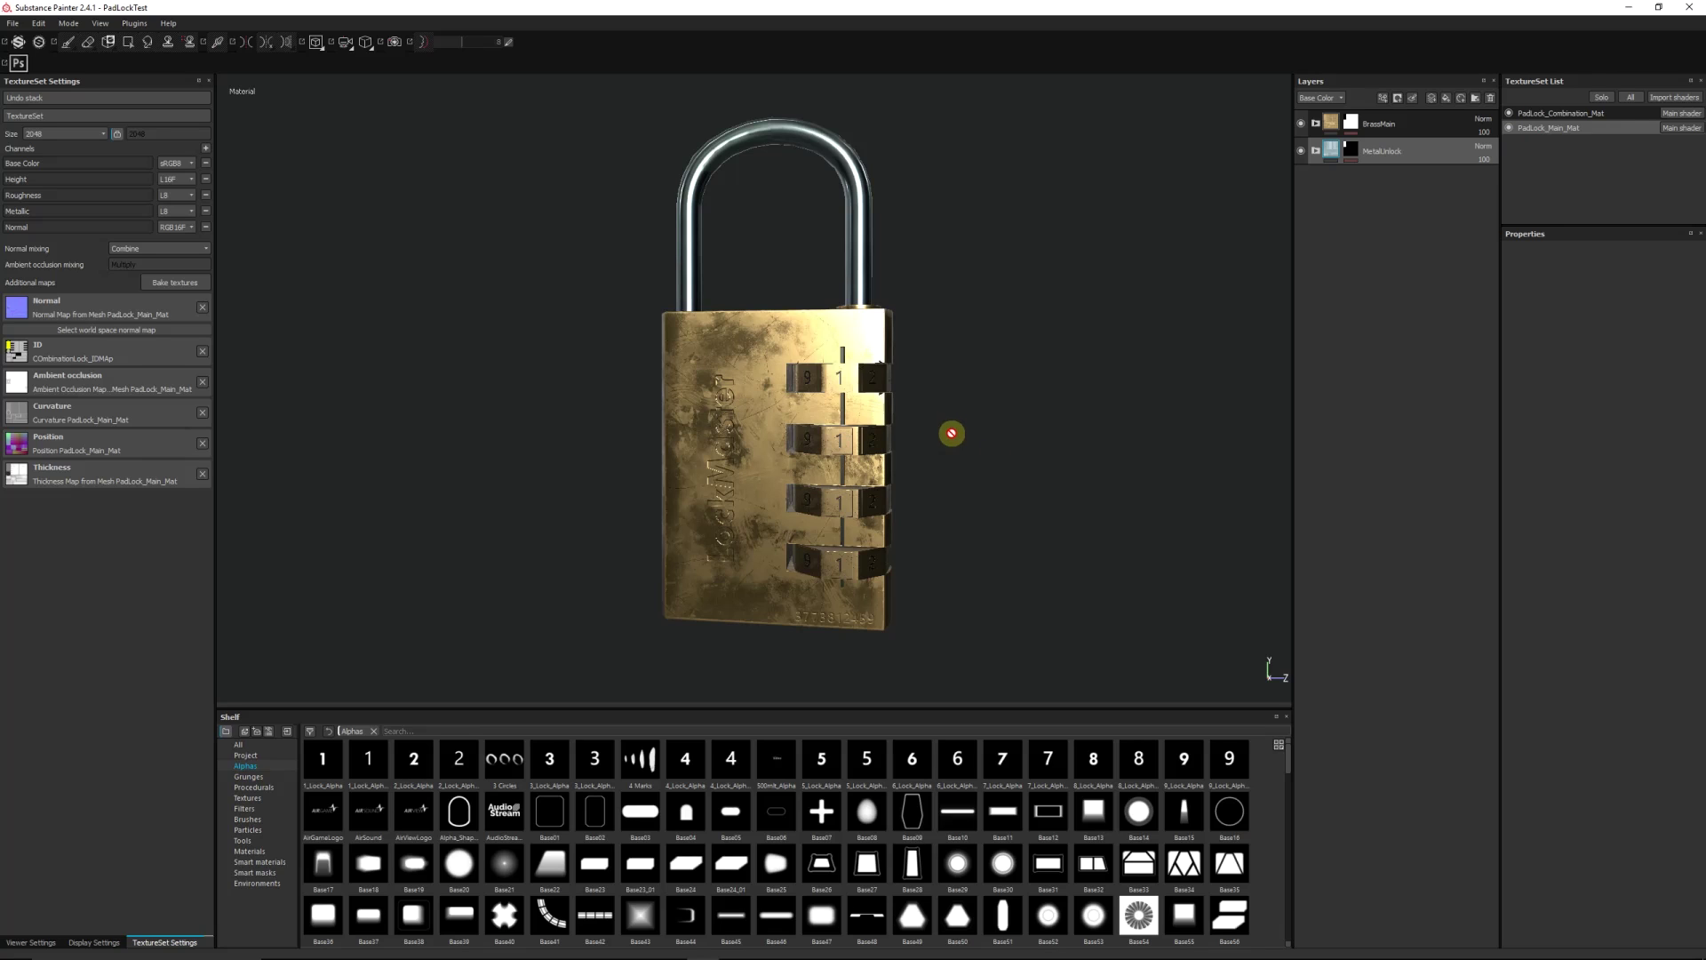
Step: Hide the PadLock_Combination_Mat texture set so only the main padlock body and shackle are shown
left_click(1509, 113)
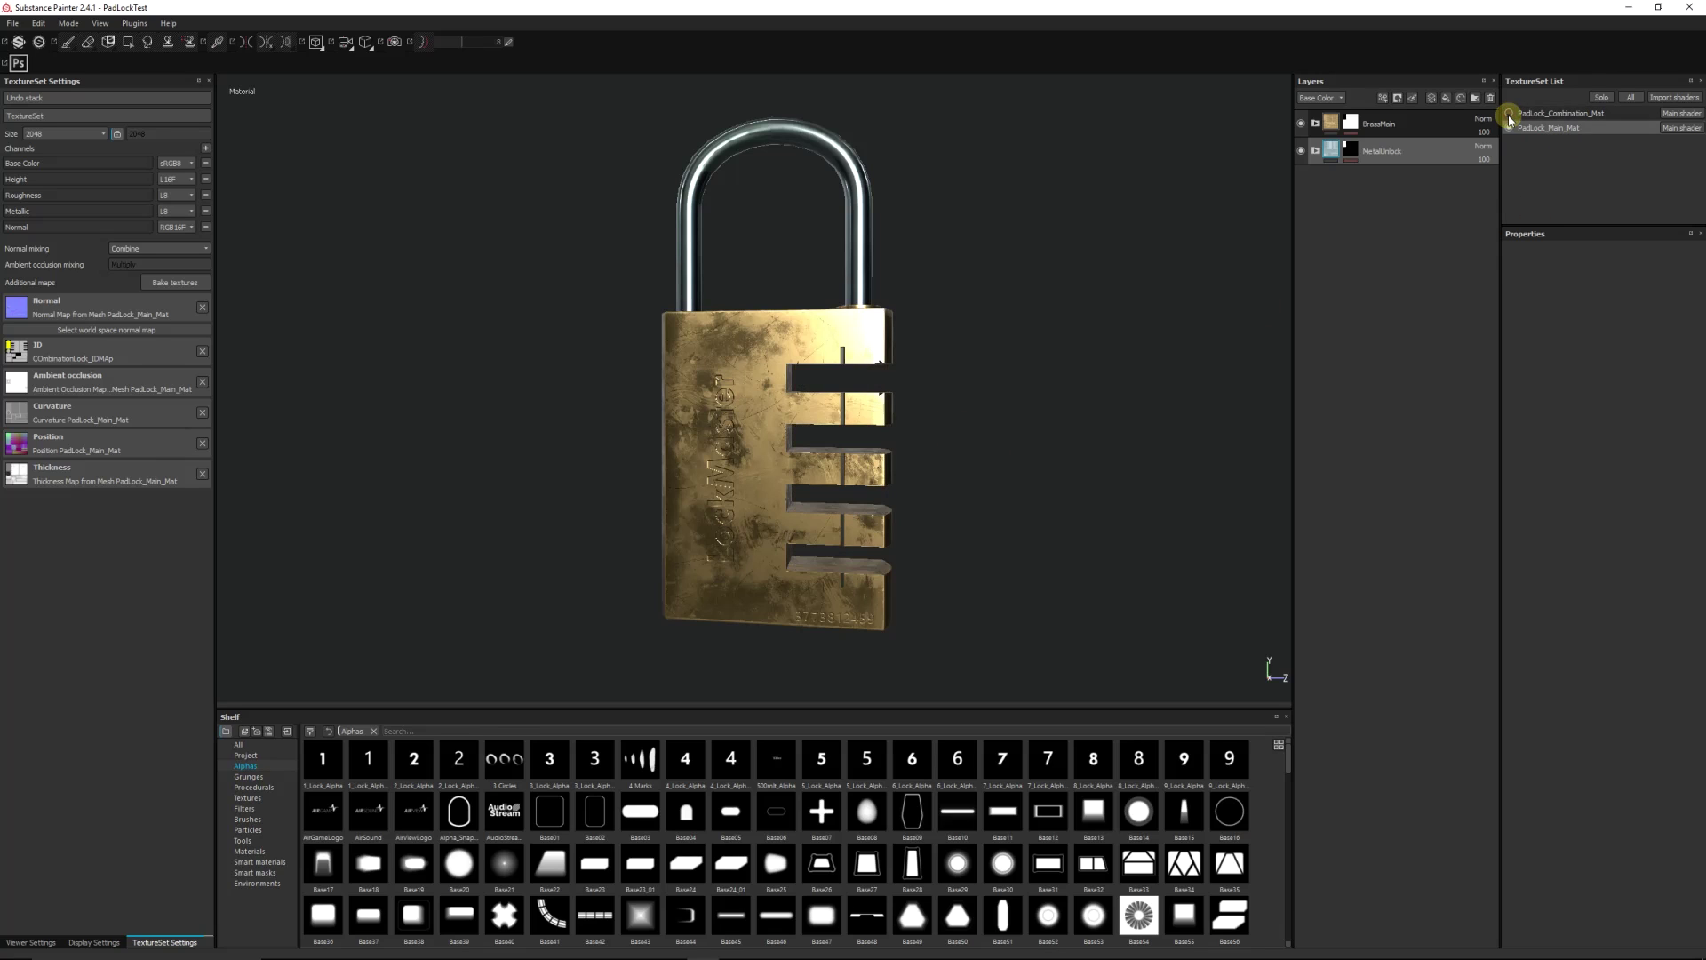
left_click(1509, 114)
left_click(1509, 114)
left_click_drag(968, 287, 929, 338, "alt")
middle_click_drag(929, 339, 910, 421, "alt")
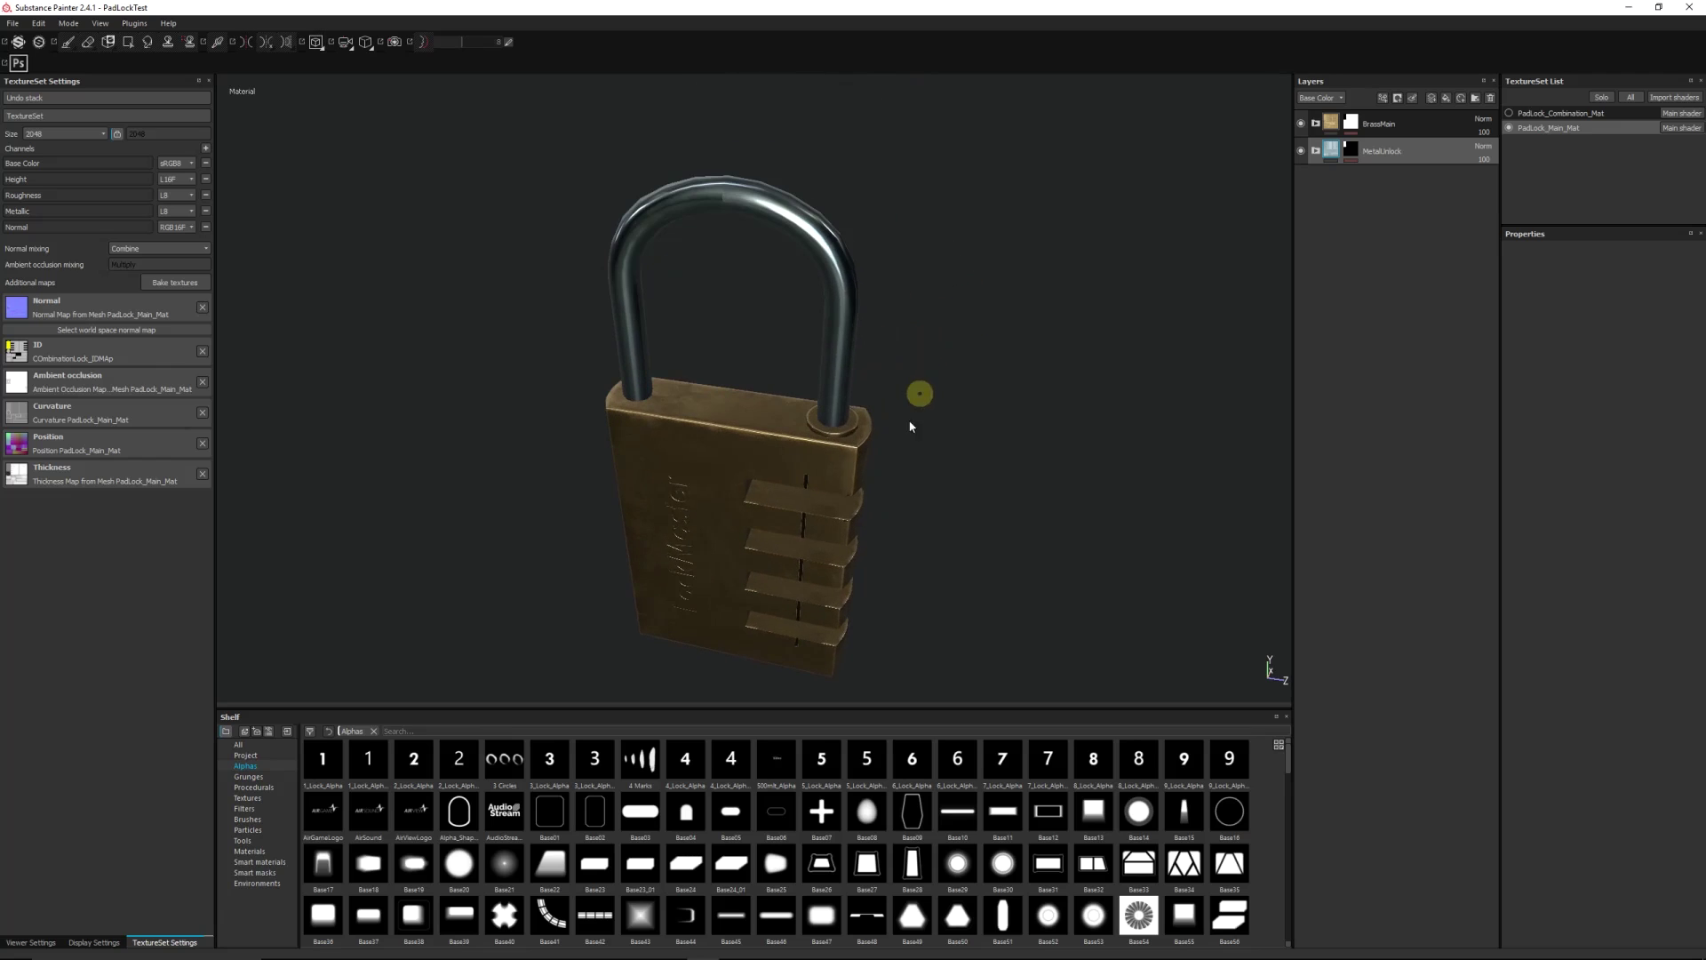
left_click_drag(818, 499, 865, 421, "alt")
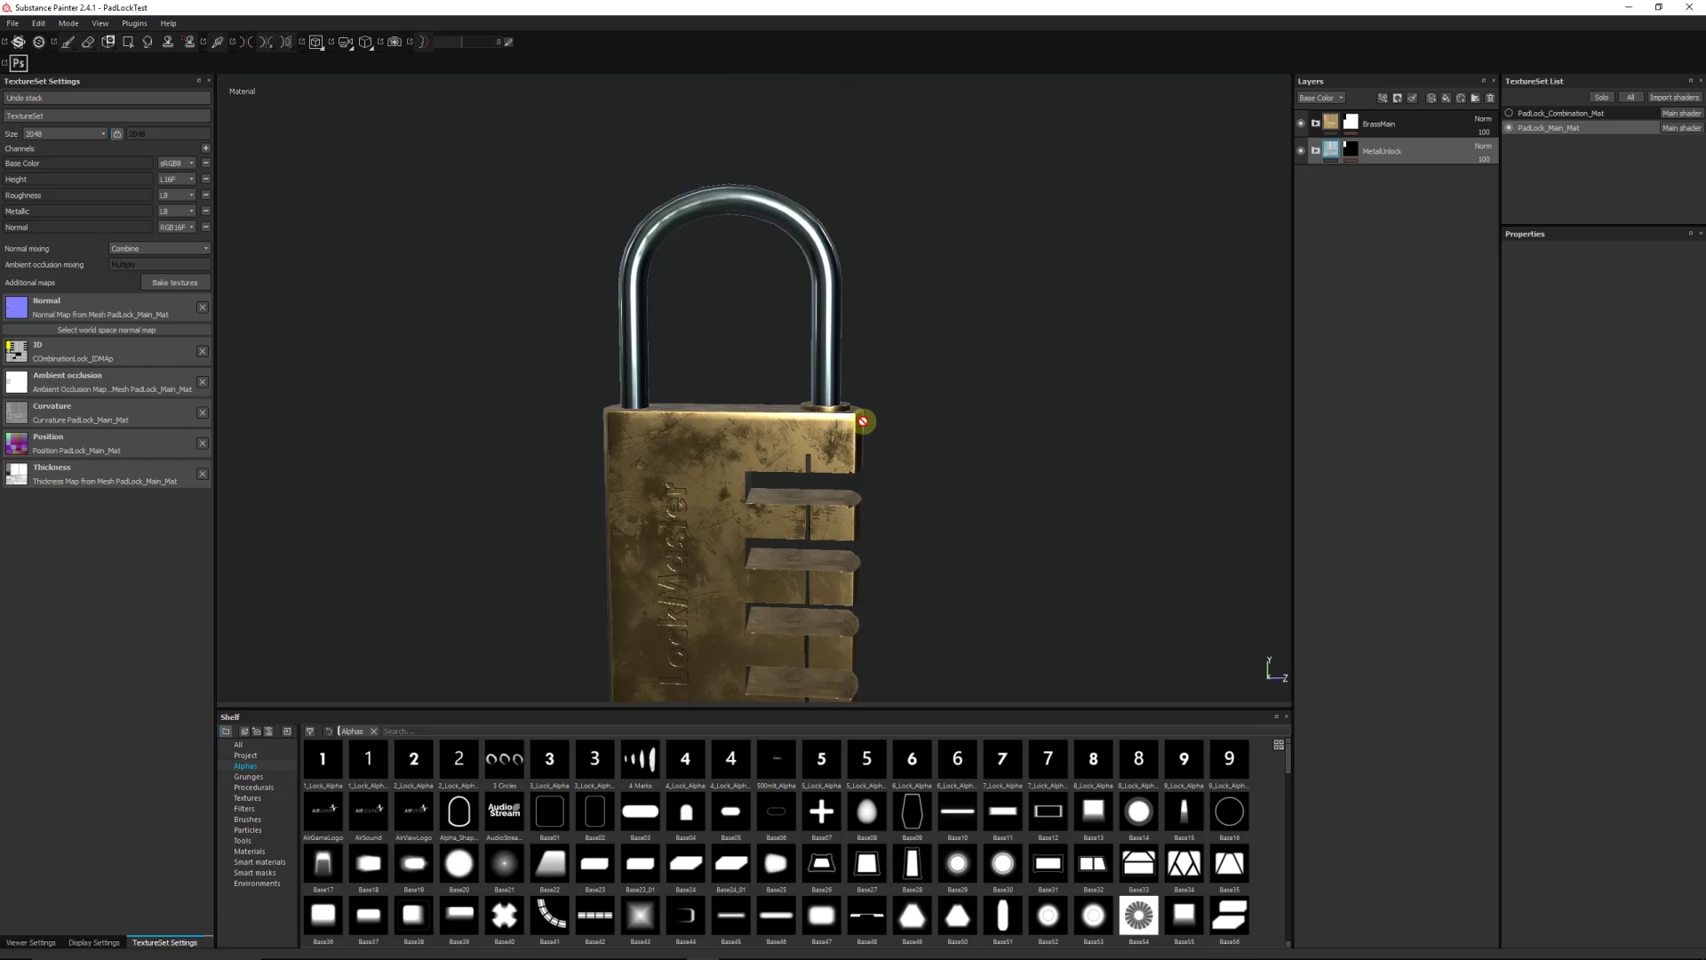
middle_click_drag(681, 465, 694, 403, "alt")
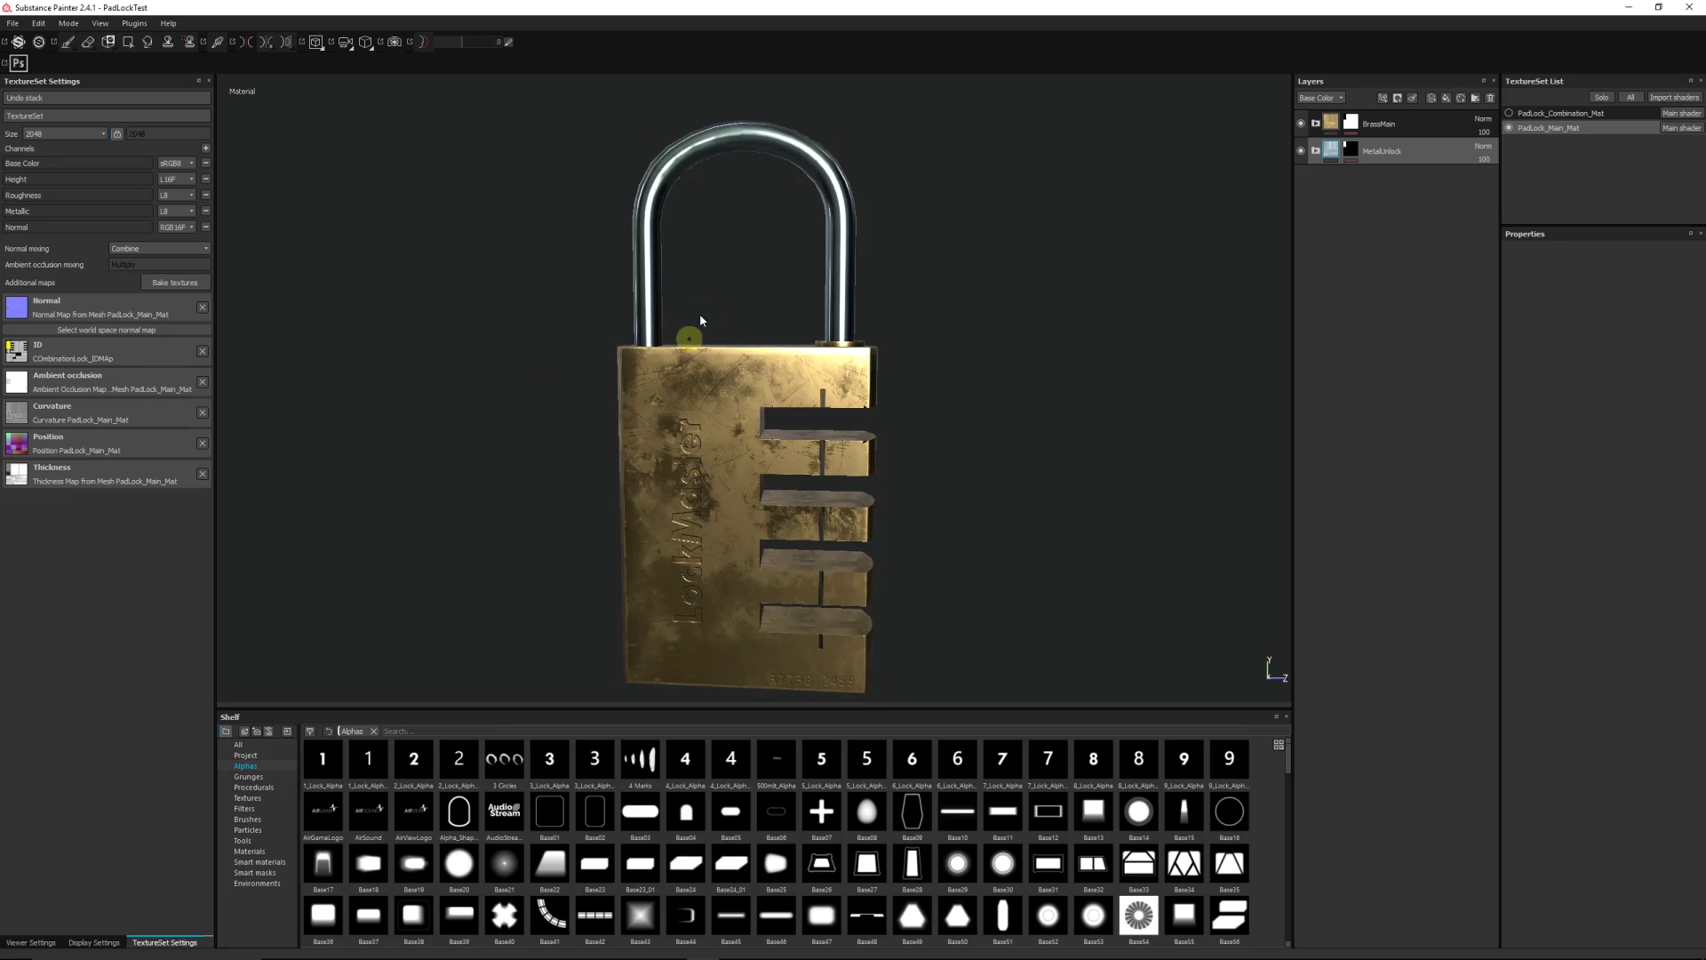
Step: Toggle the visibility of the MetalUnlock and BrassMain folders to check which padlock parts each one covers
left_click(1316, 153)
left_click(1383, 152)
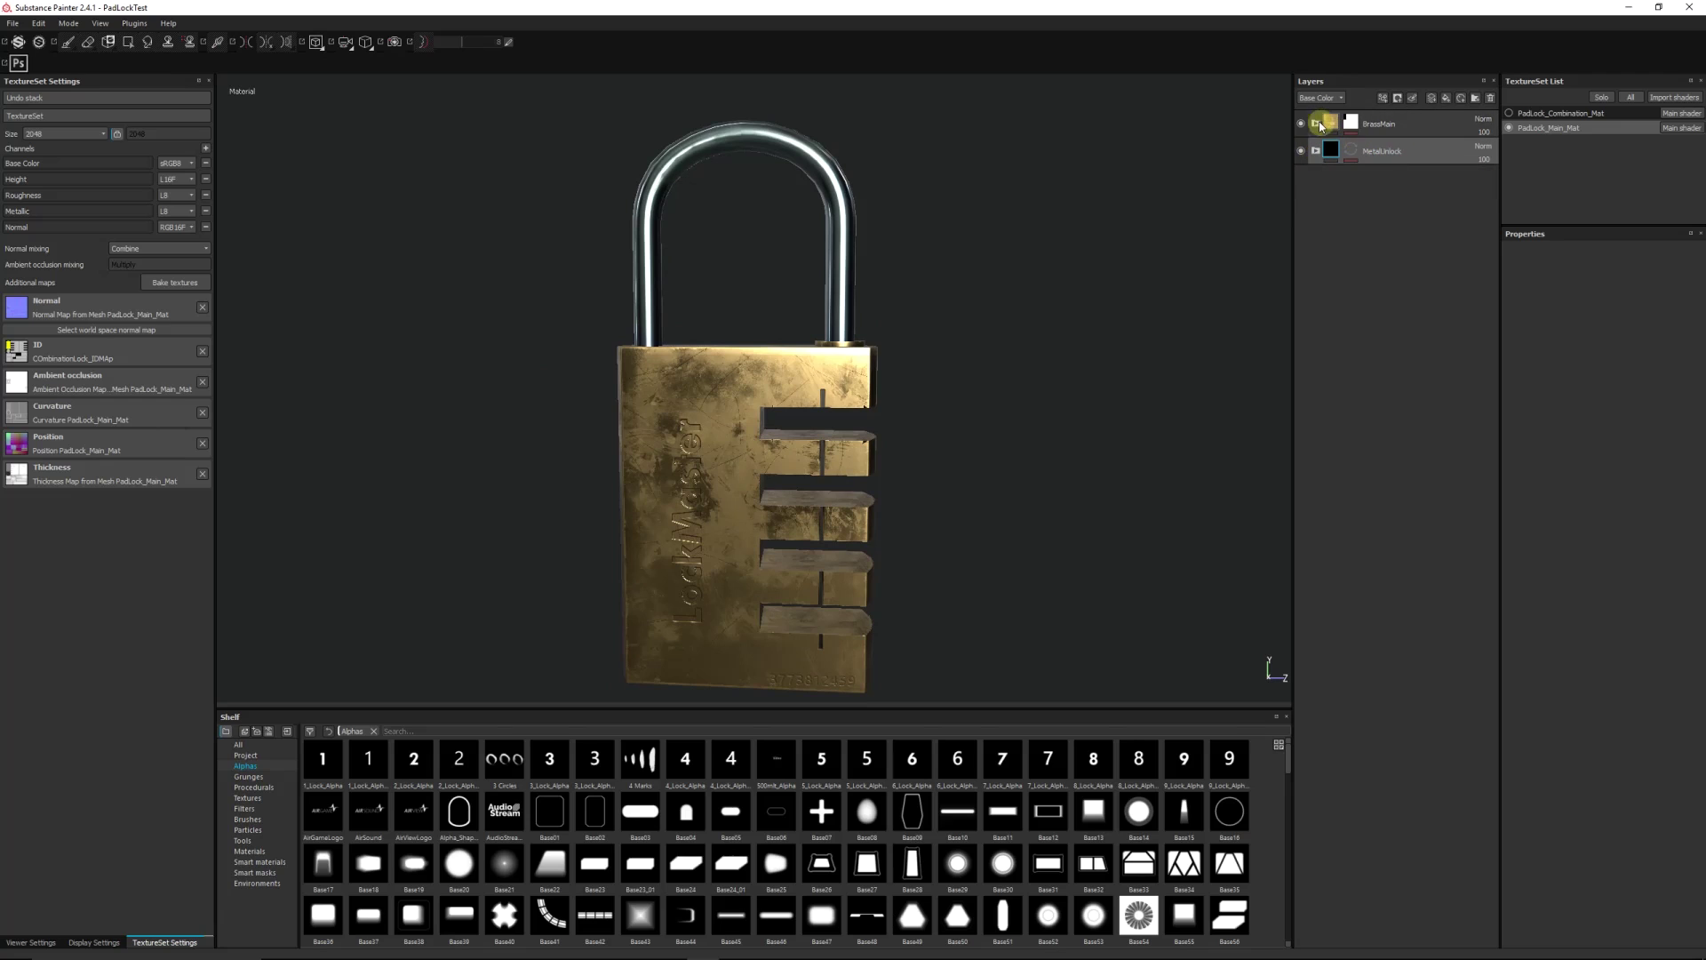
left_click(1301, 151)
left_click(1300, 154)
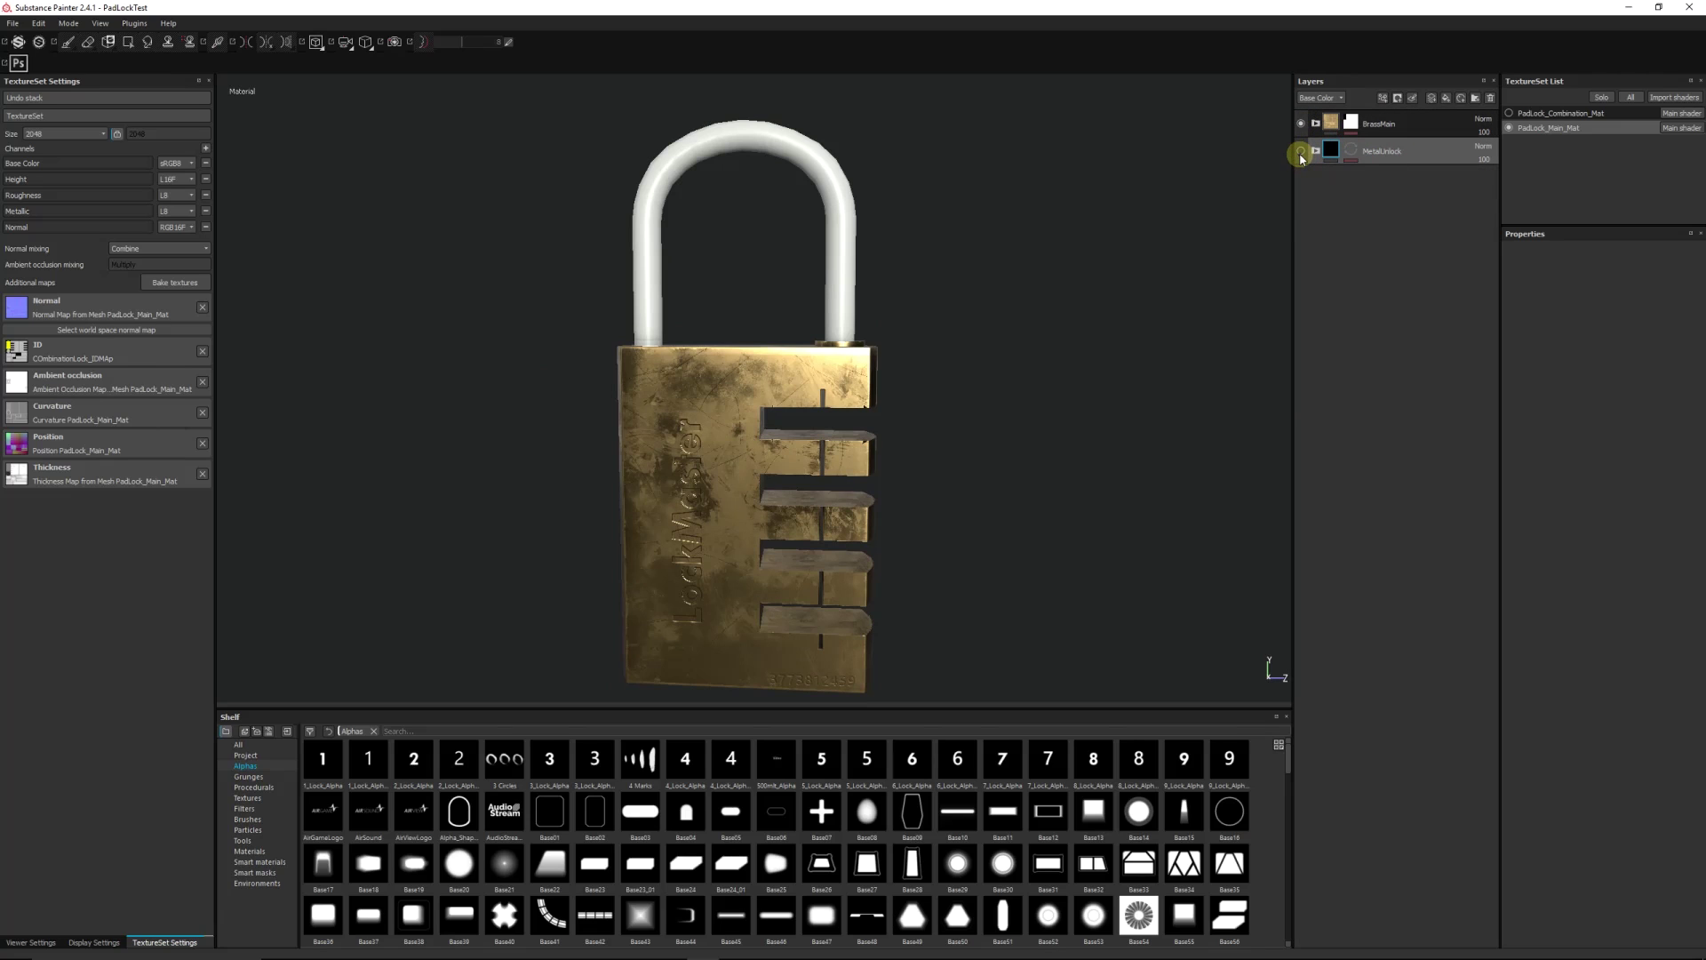
left_click(1301, 156)
left_click(1301, 155)
left_click(1302, 124)
left_click(1300, 125)
left_click(1301, 153)
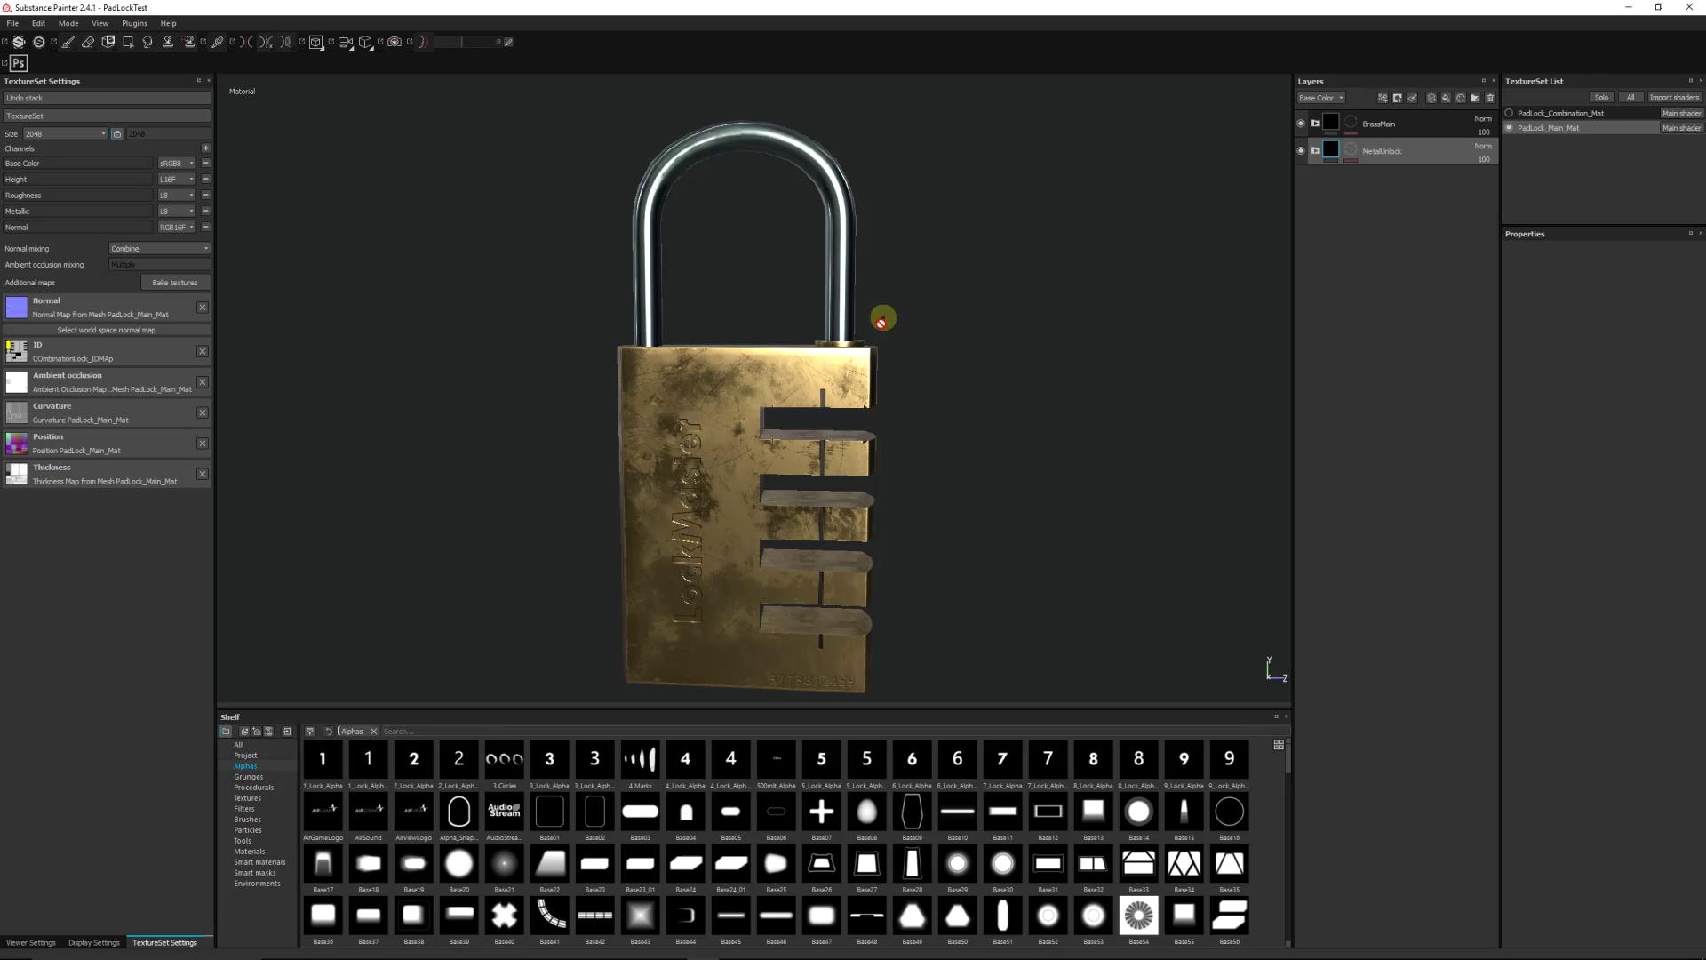
left_click_drag(876, 290, 854, 363, "alt")
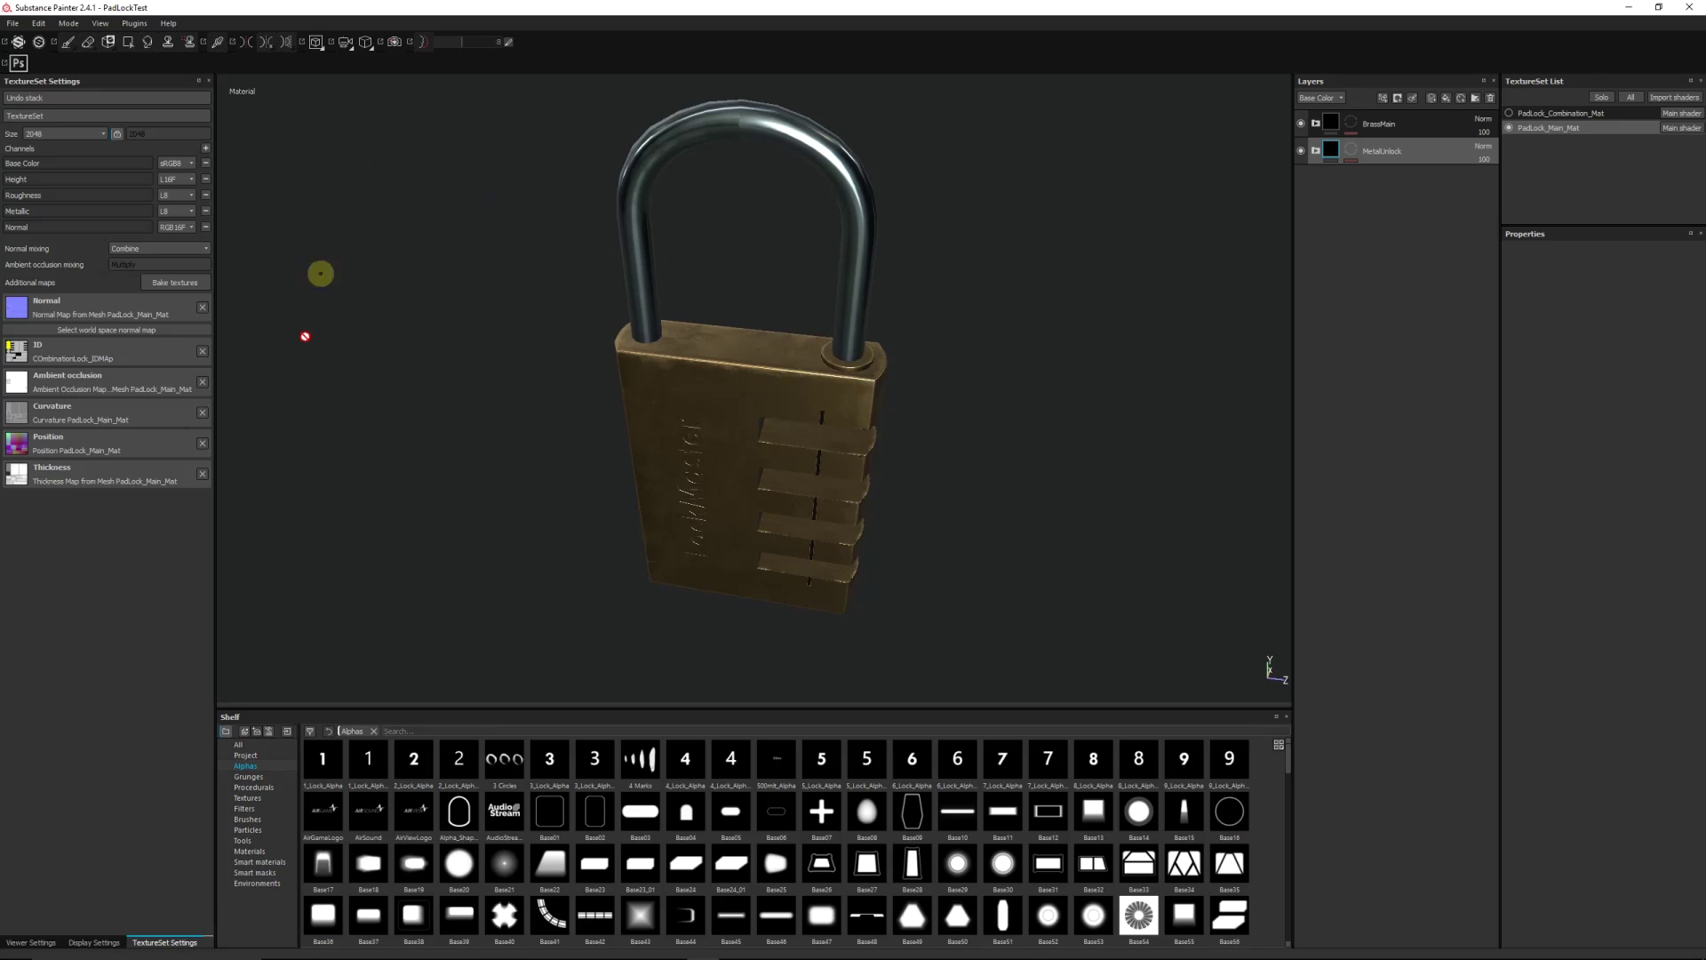
Step: Change the main shader to pbr-metal-rough-with-alpha-blending
left_click(32, 943)
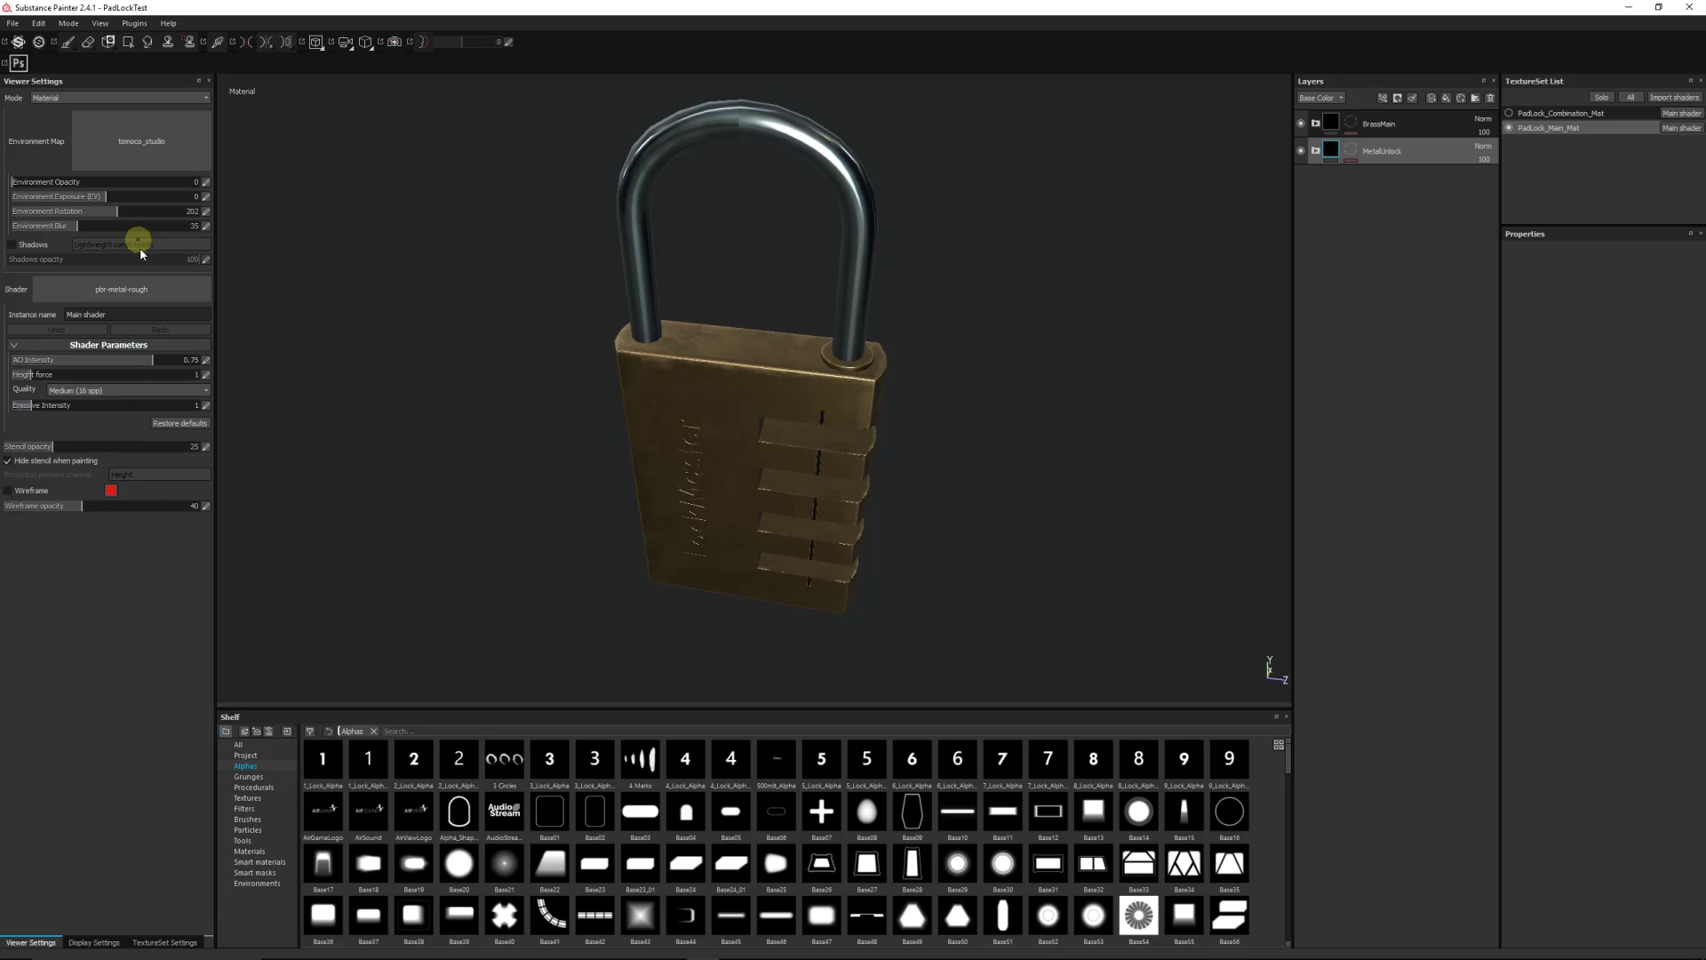
left_click(169, 297)
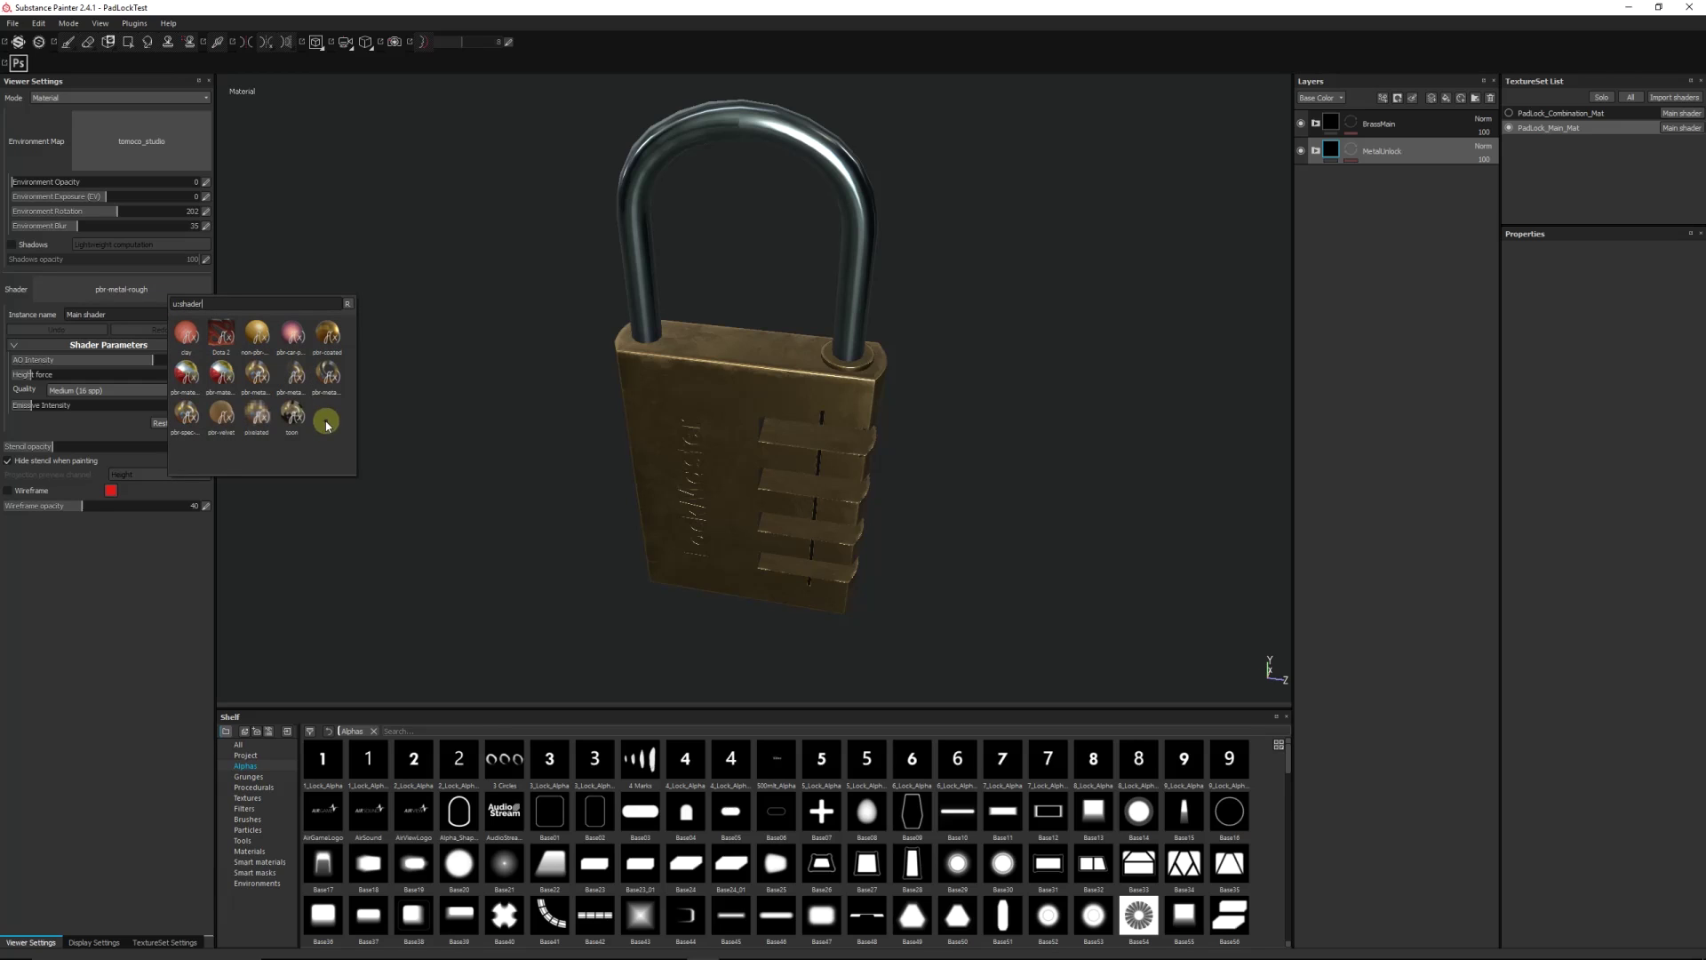
mouse_move(299, 383)
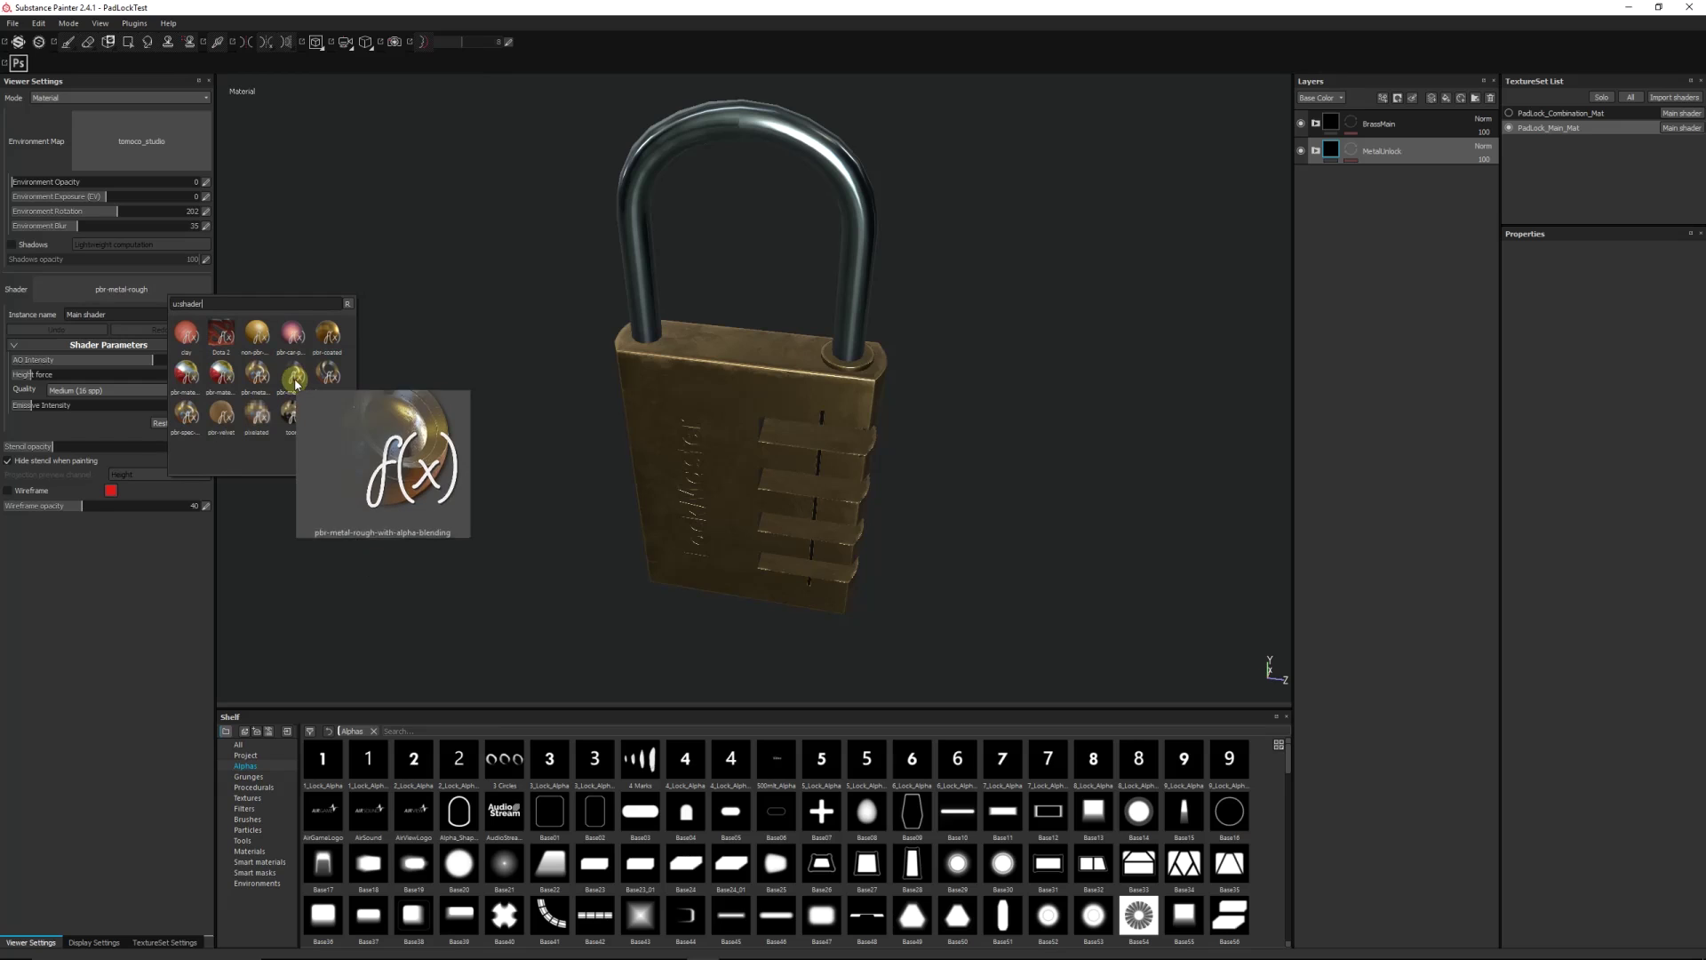
left_click(296, 380)
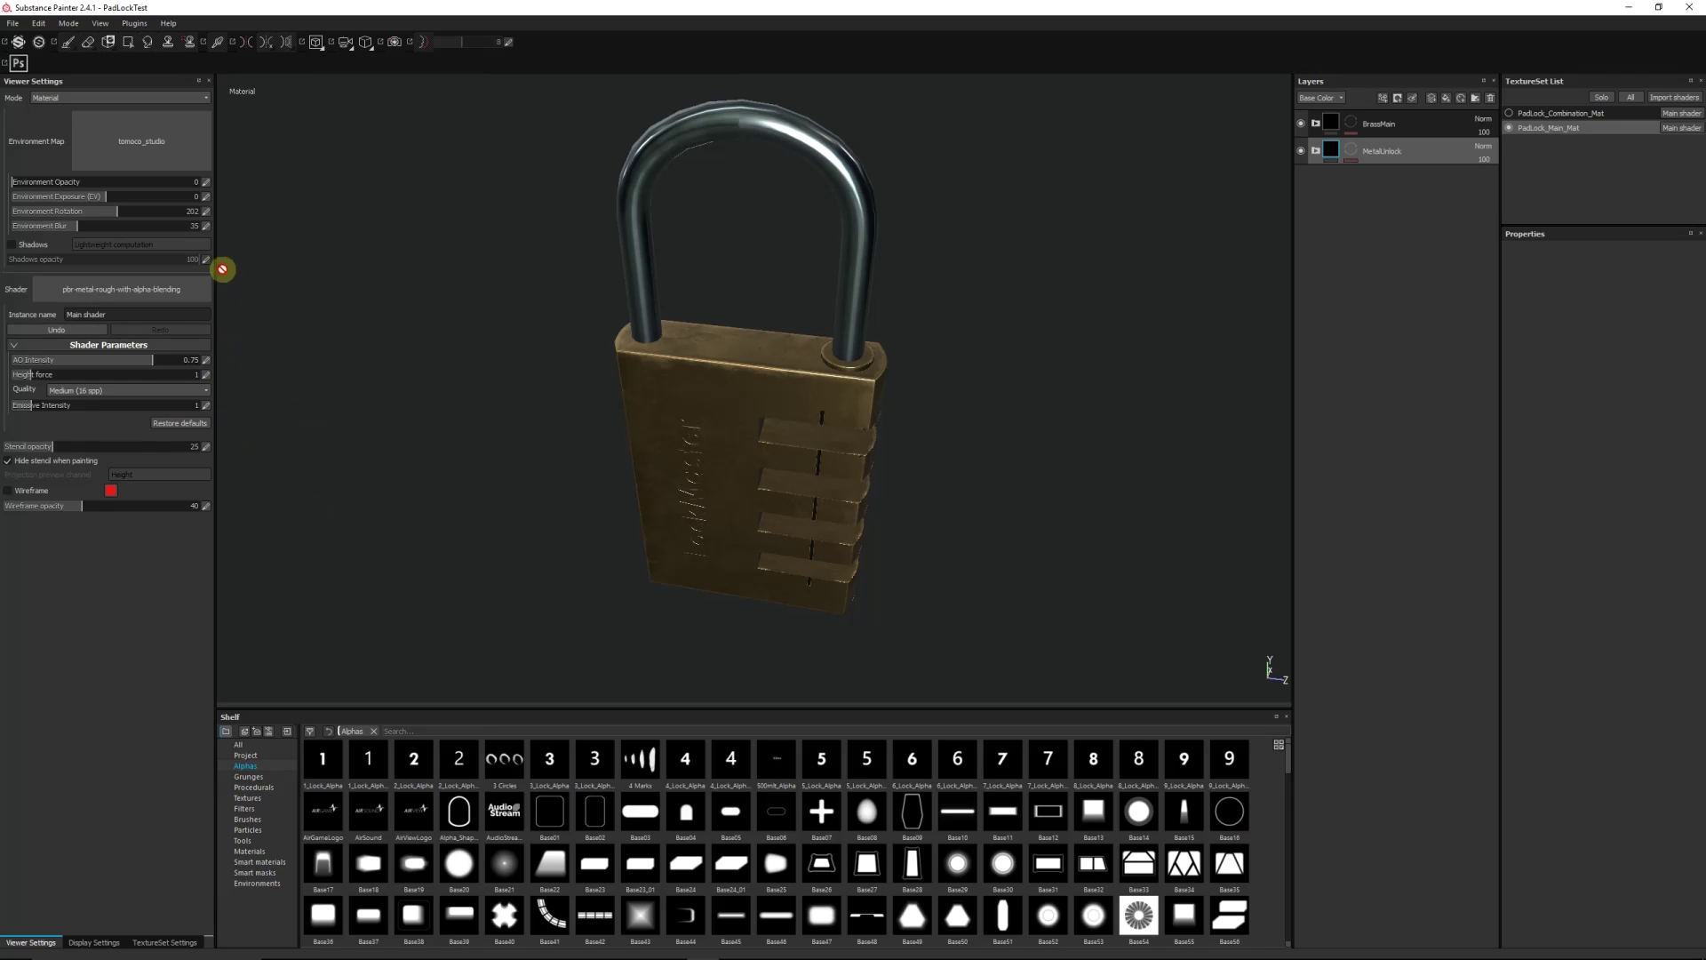
Step: Add an Opacity channel to the PadLock_Main_Mat texture set
left_click(153, 939)
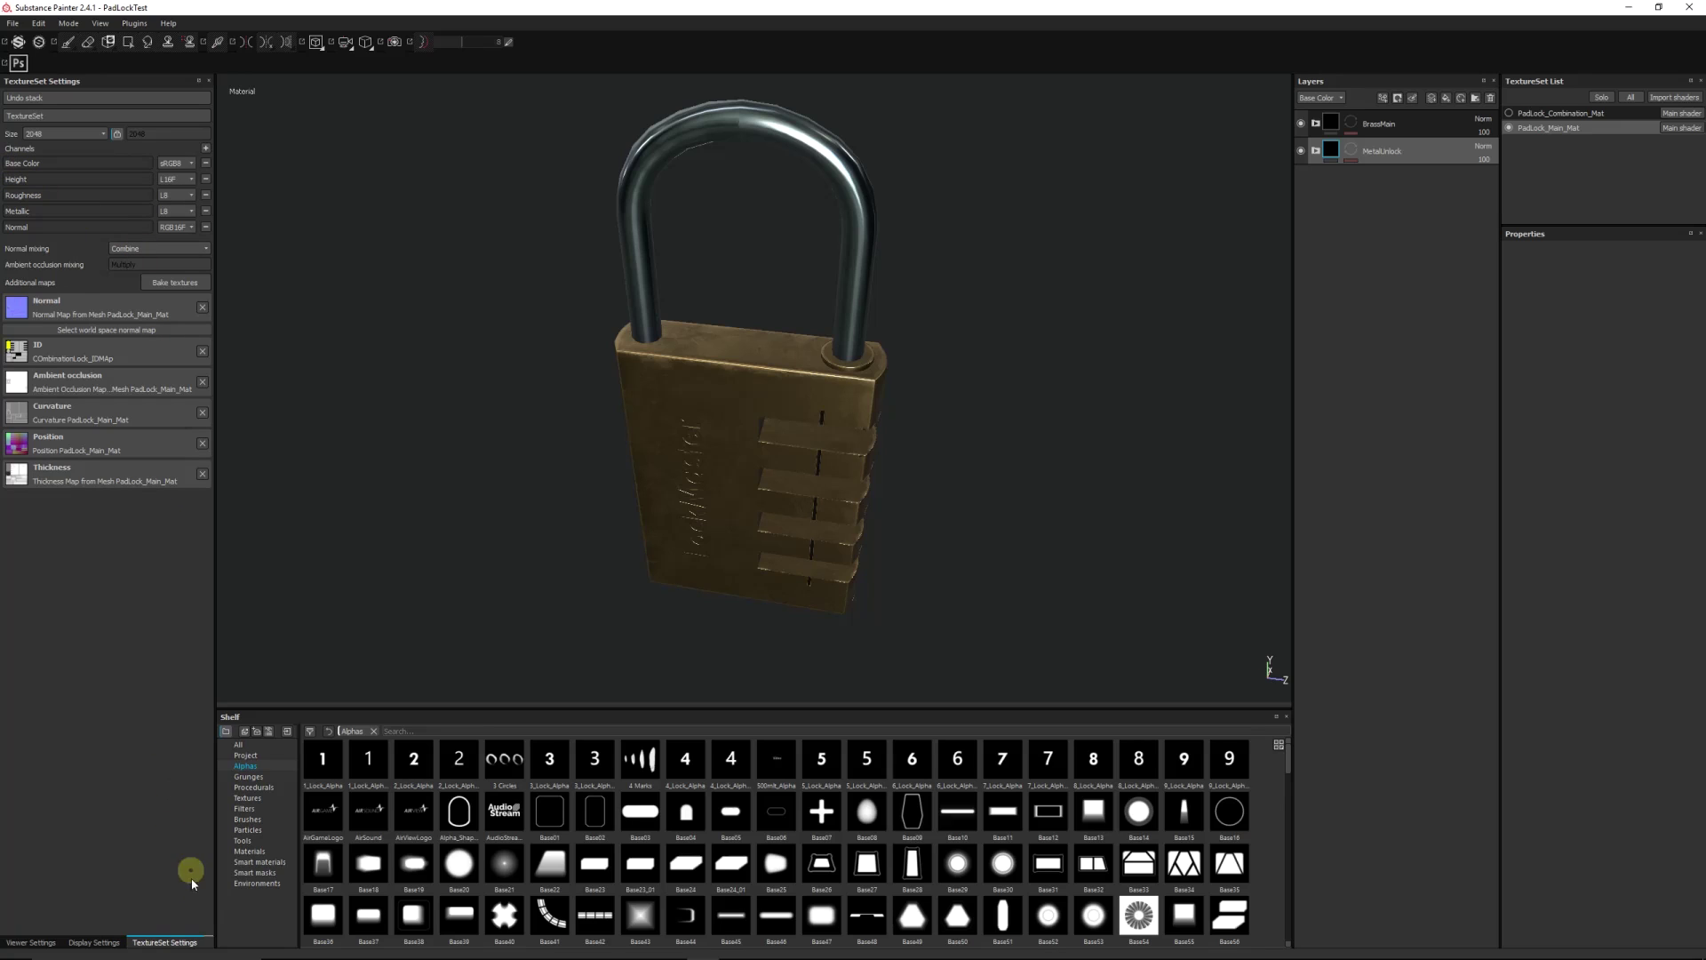
left_click(204, 149)
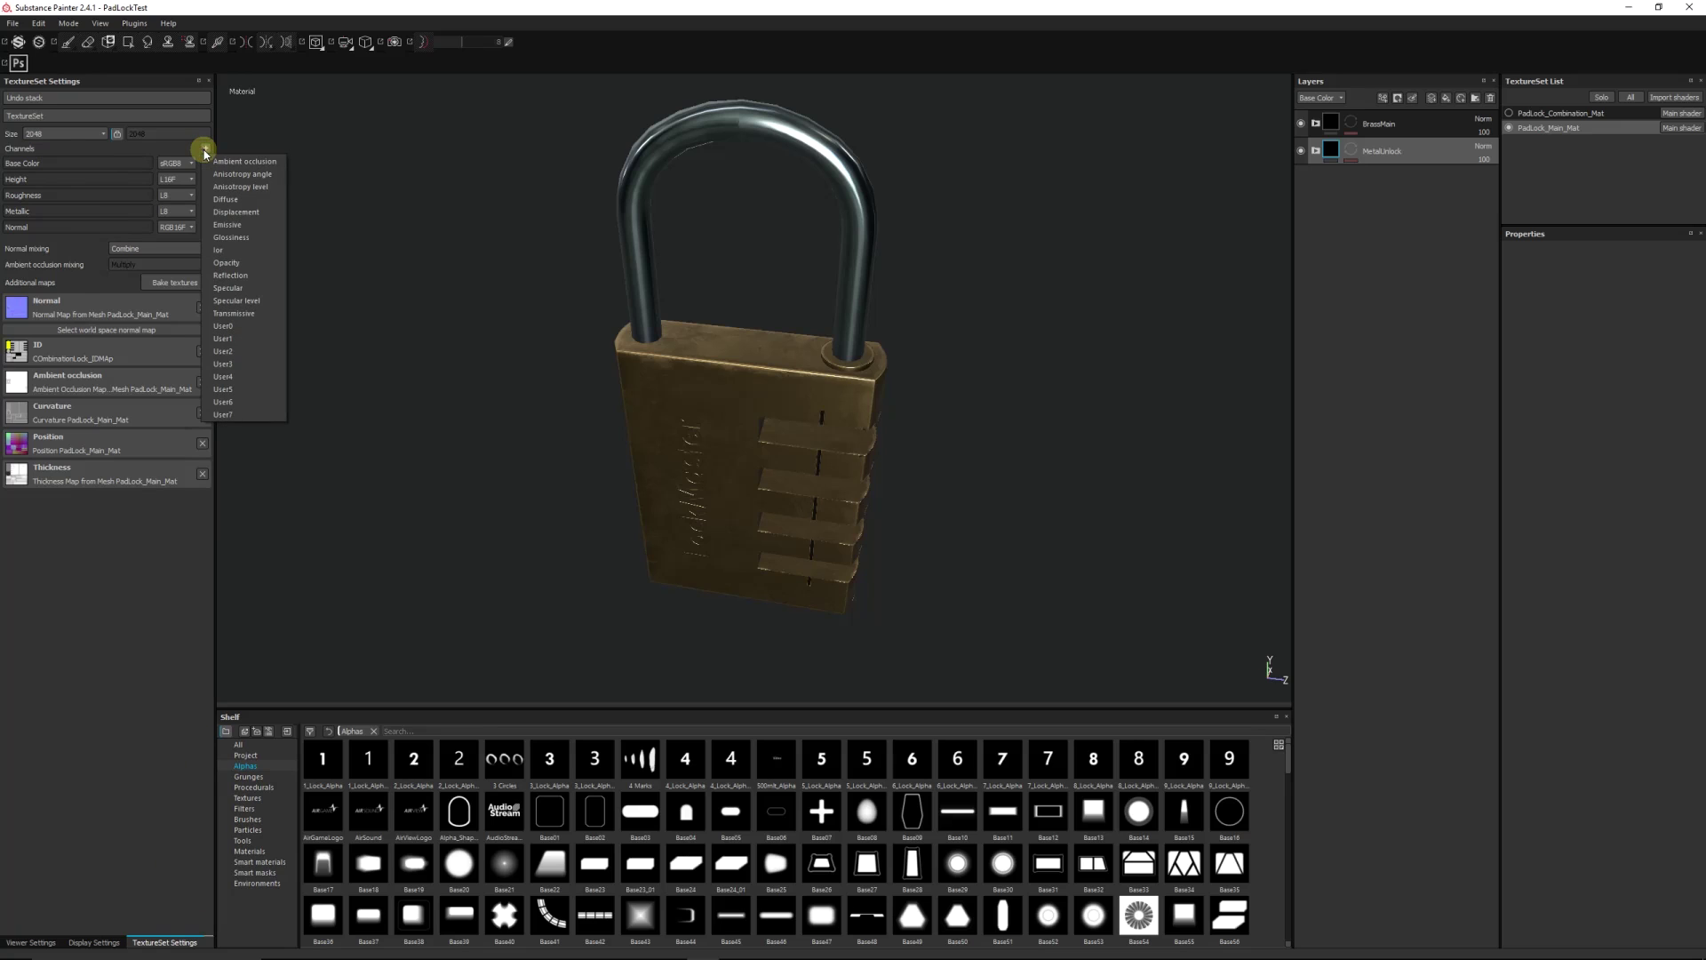
left_click(241, 266)
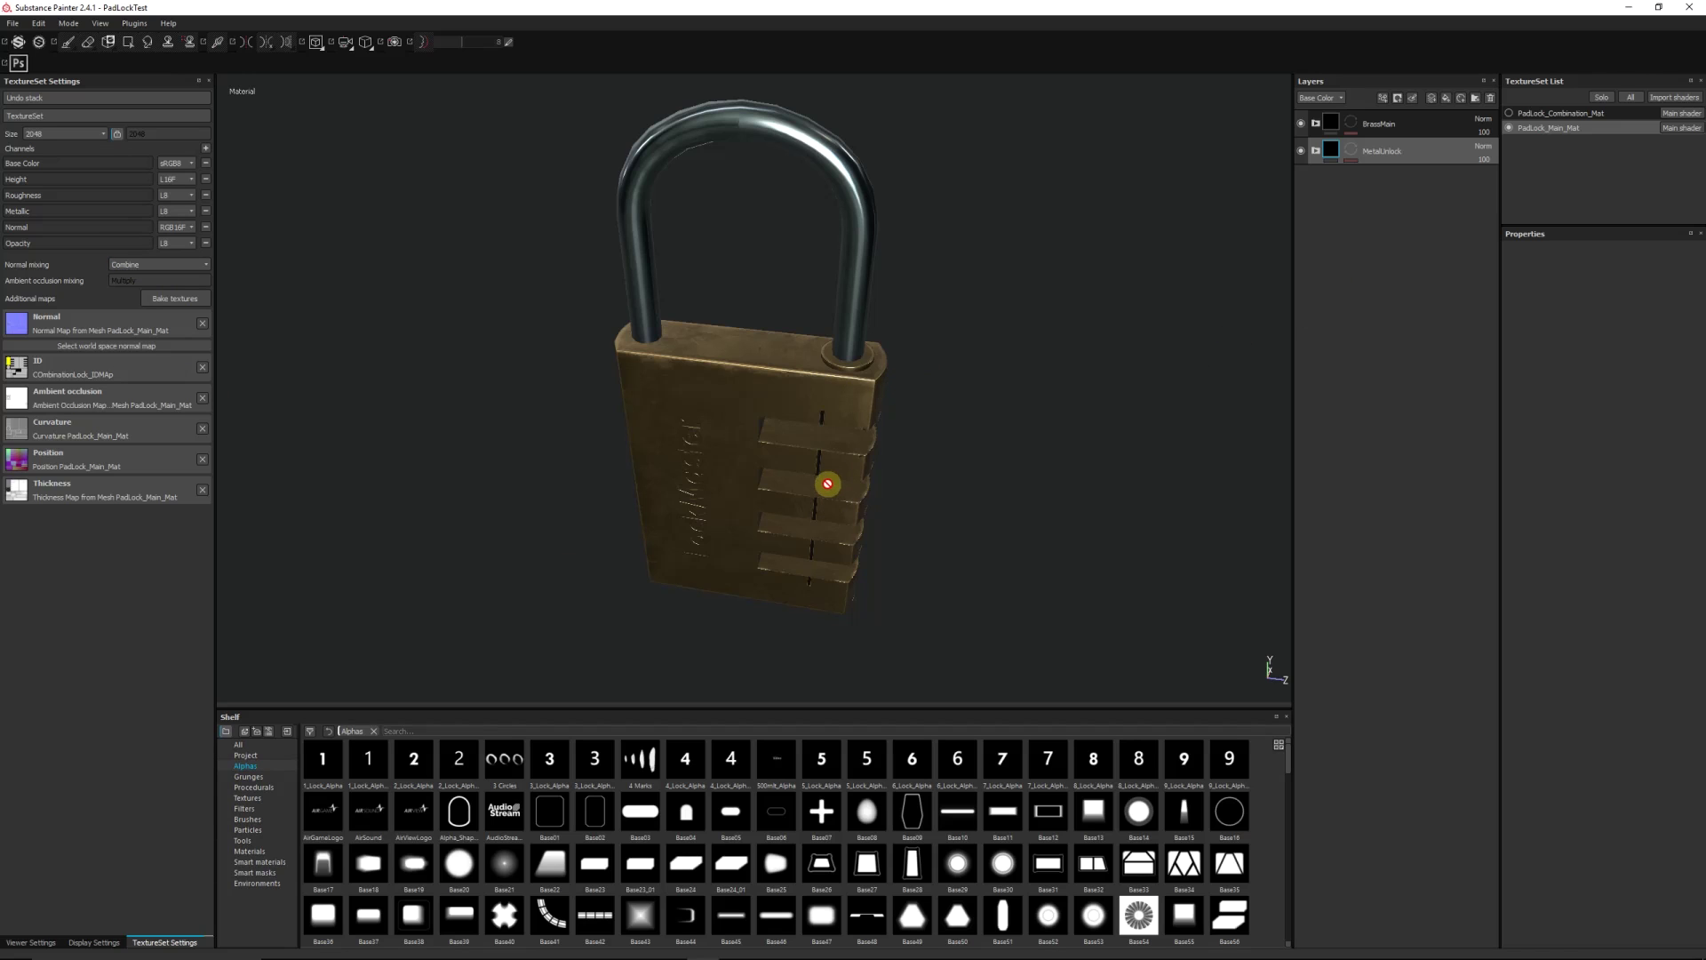
Step: Add a fill layer inside the MetalUnlock folder, placed above Chrome Blue Tint
left_click_drag(843, 464, 853, 440, "alt")
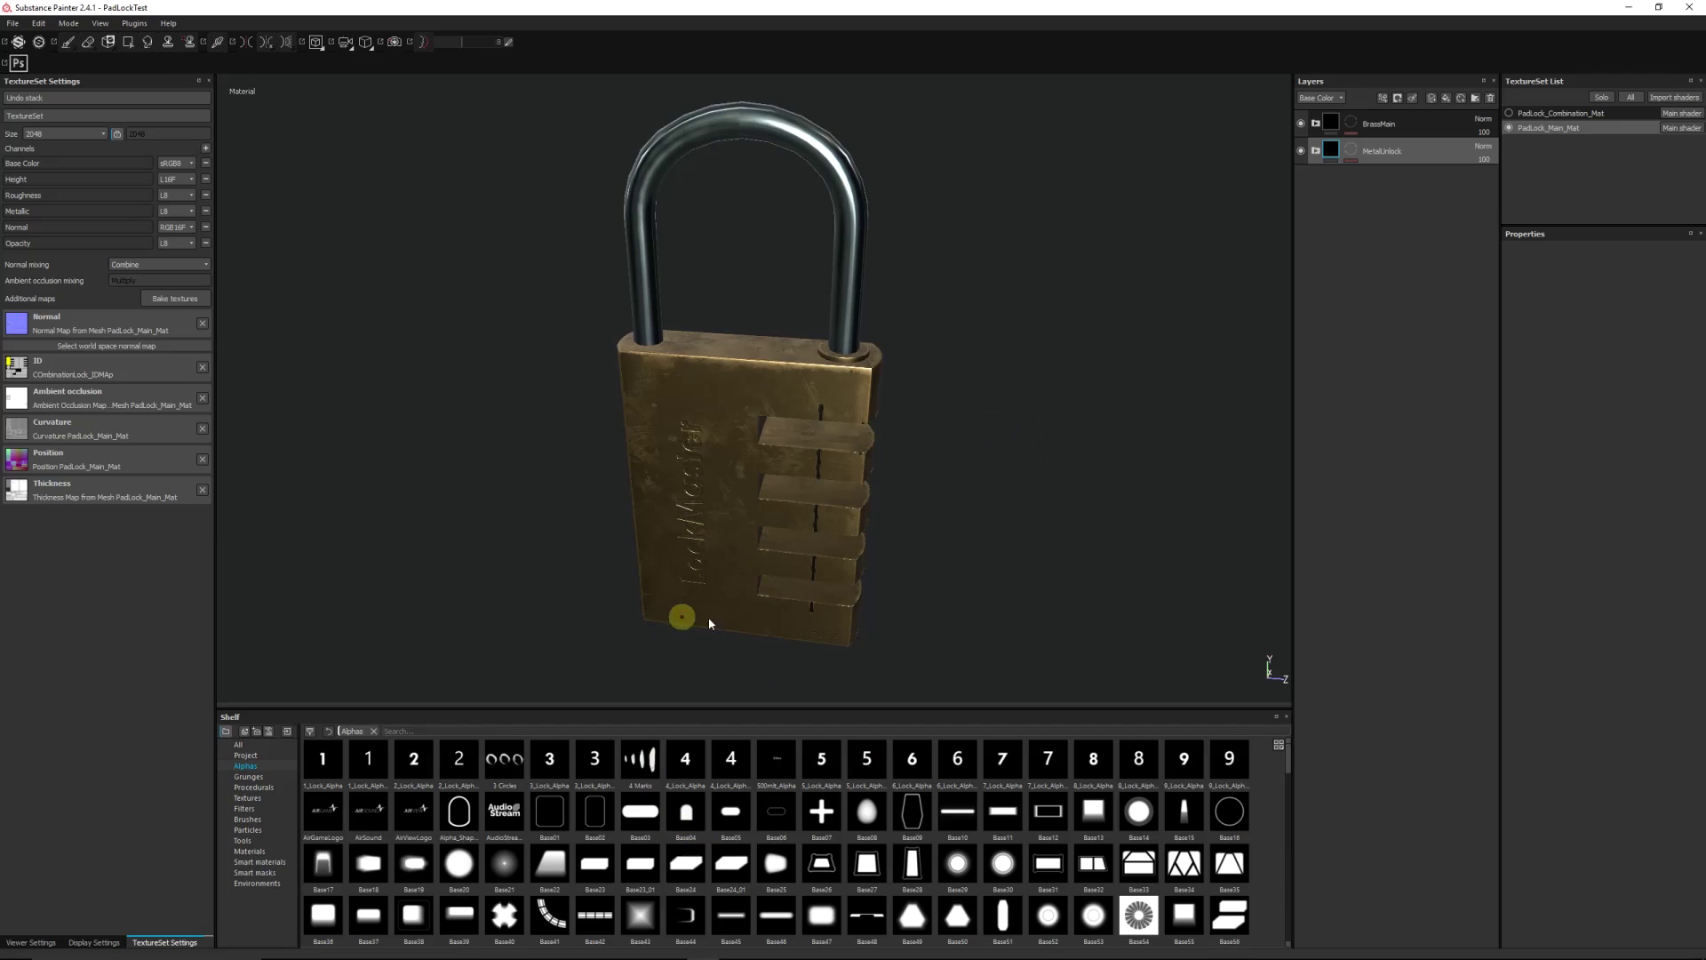
left_click(1434, 99)
left_click(1316, 178)
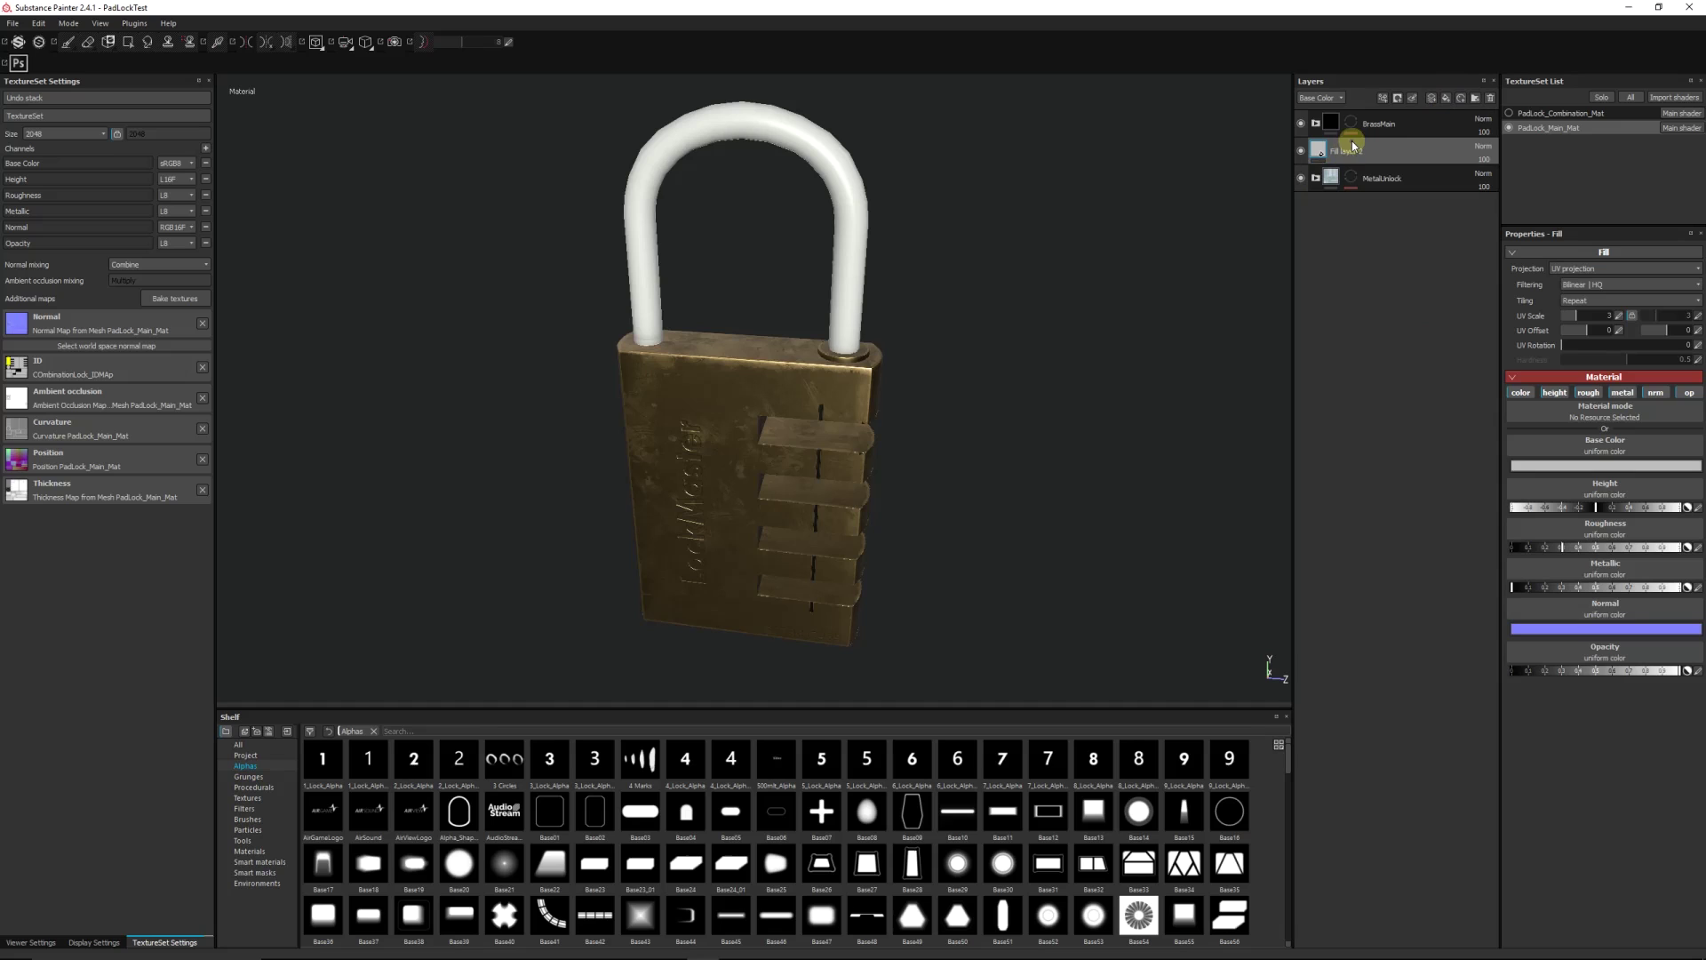
left_click_drag(1344, 142, 1340, 201)
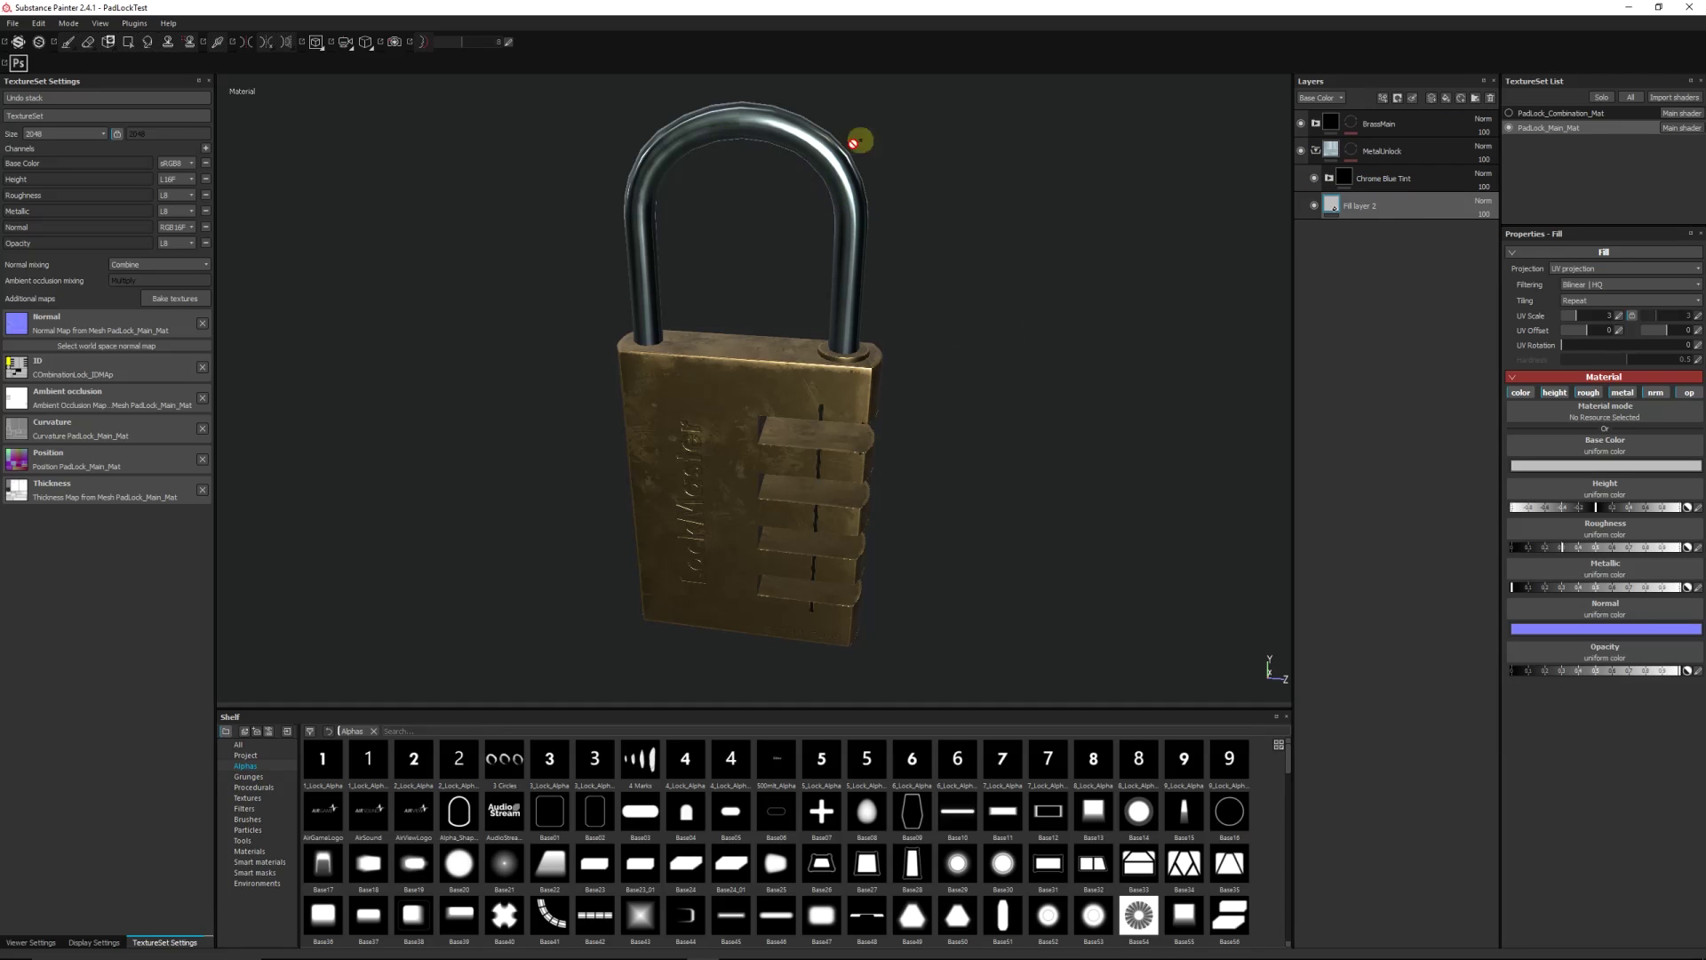
left_click_drag(1379, 207, 1401, 182)
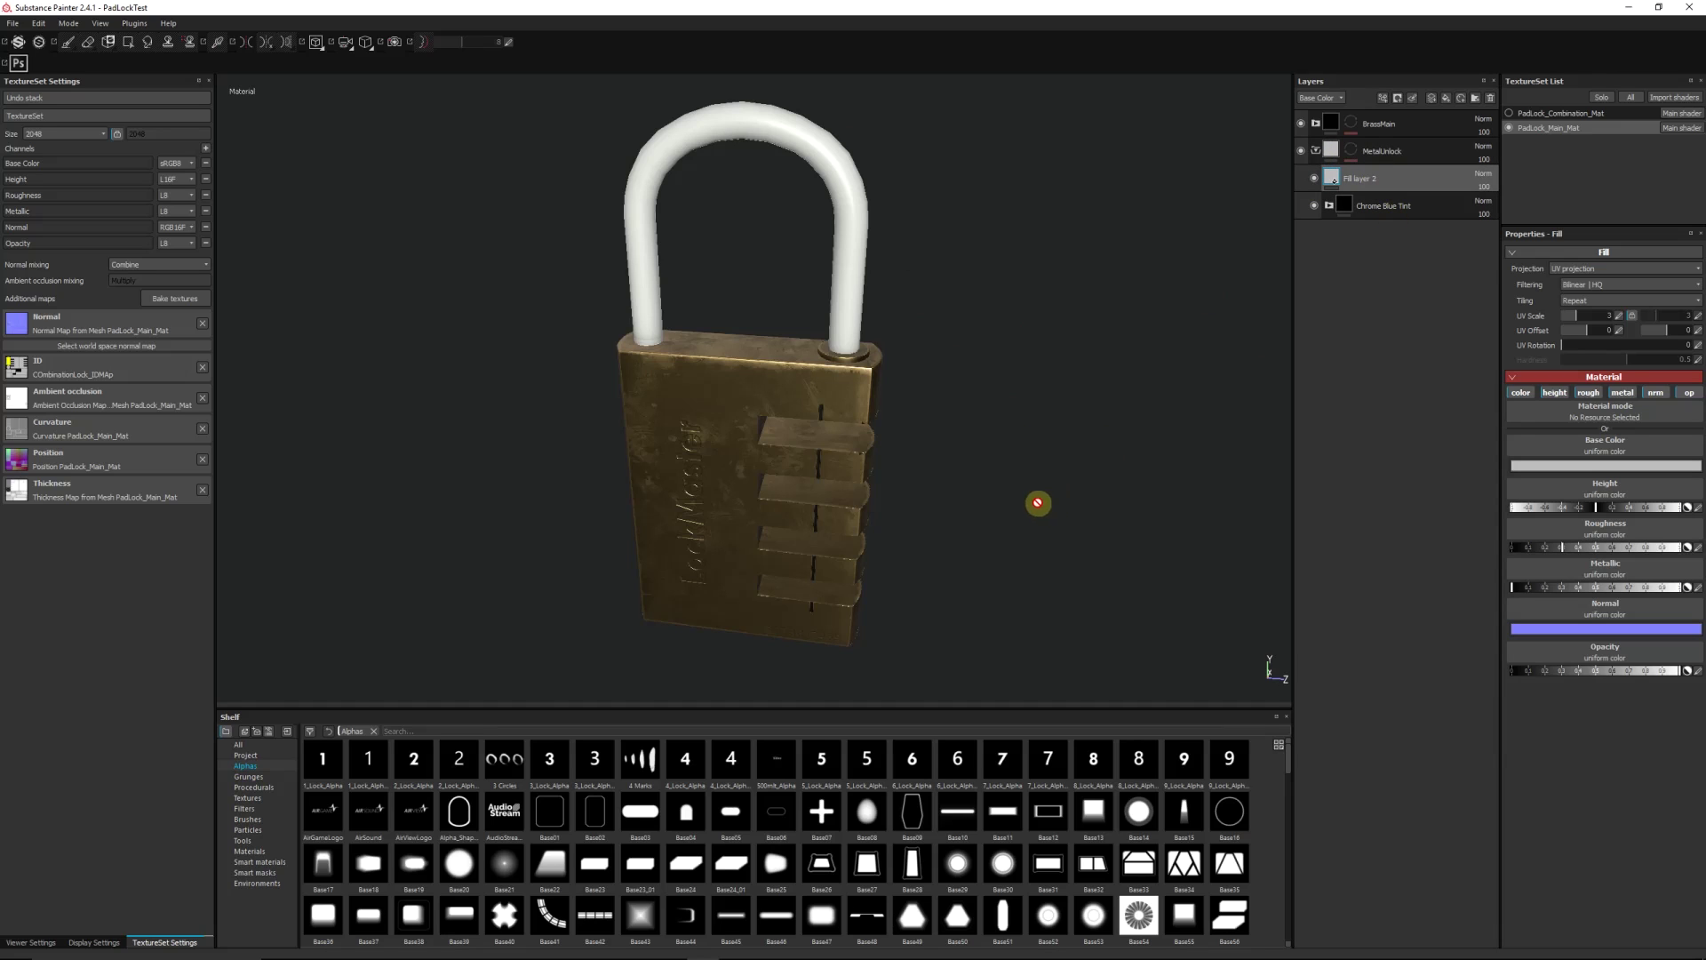
Step: Limit the new fill layer to the opacity channel only and set its opacity to black to hide the shackle
left_click(1520, 392)
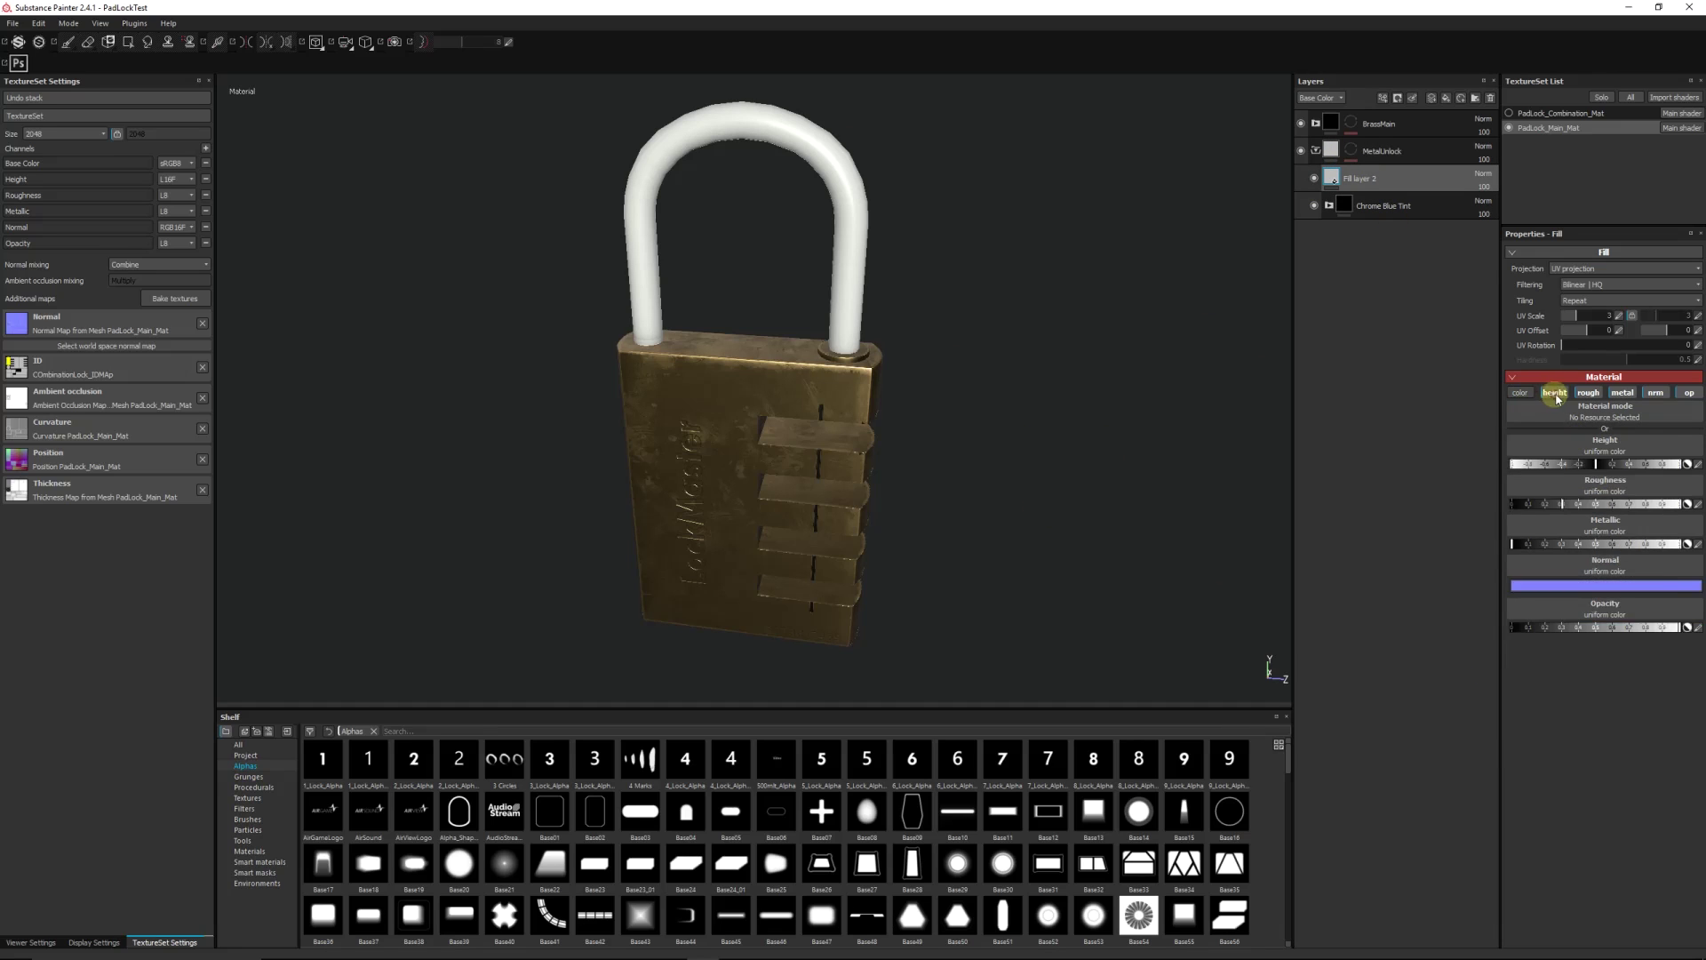
left_click(1554, 392)
left_click(1588, 392)
left_click(1622, 392)
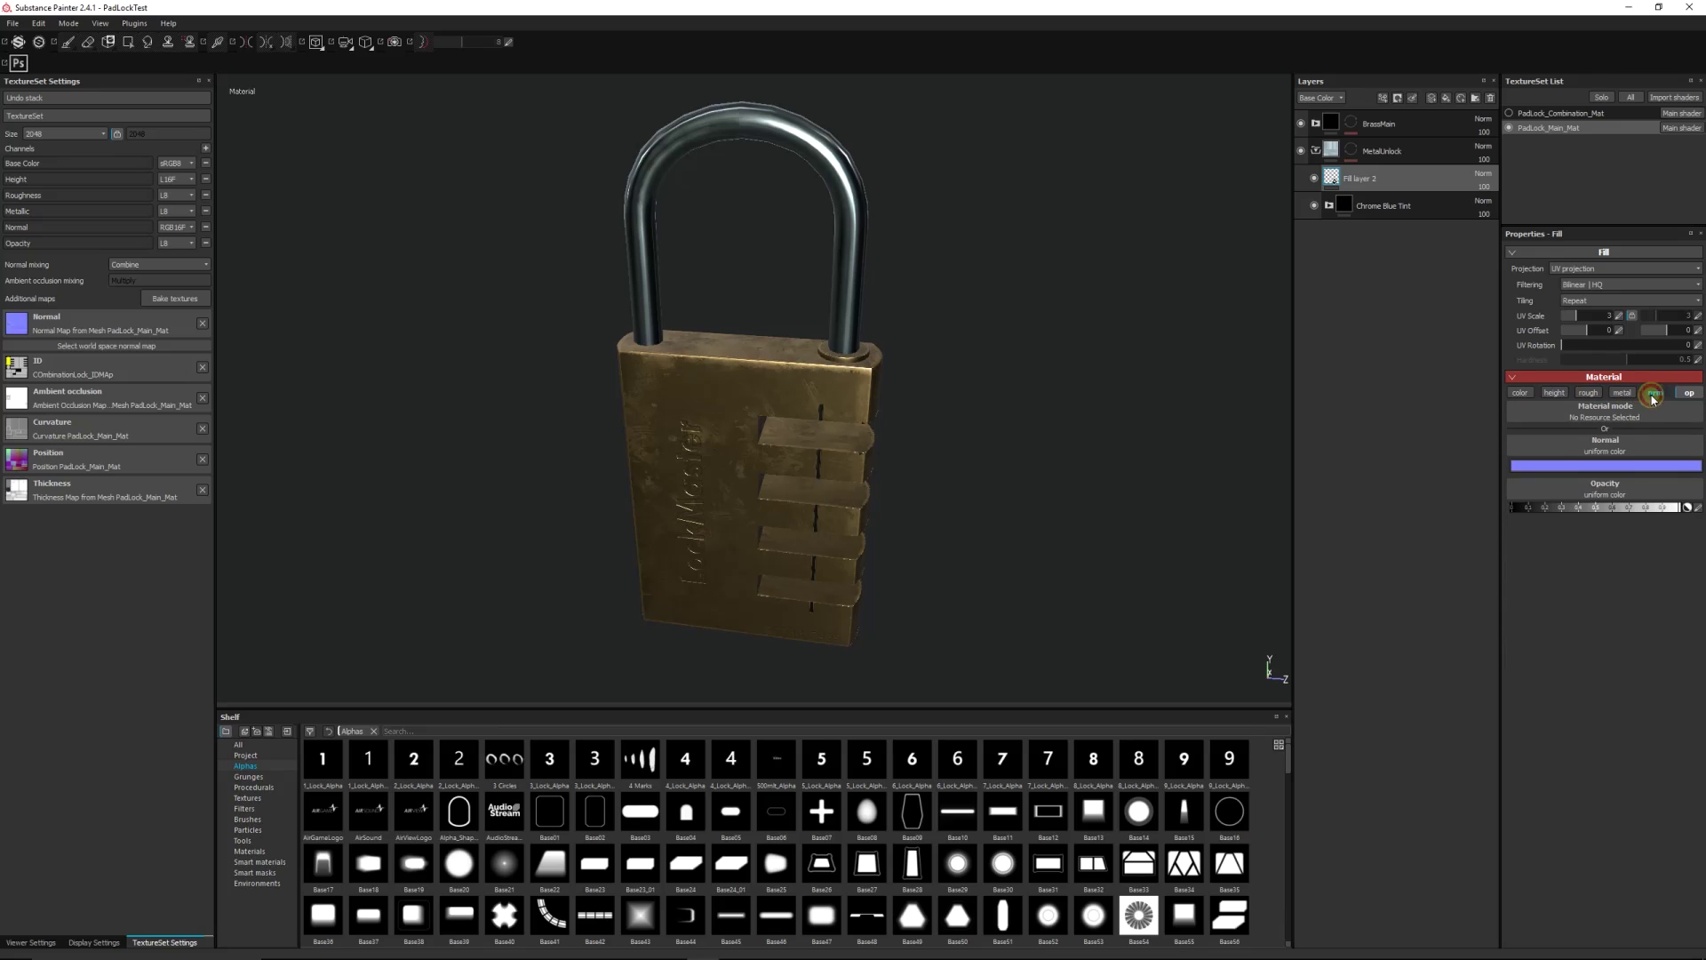
left_click(1653, 394)
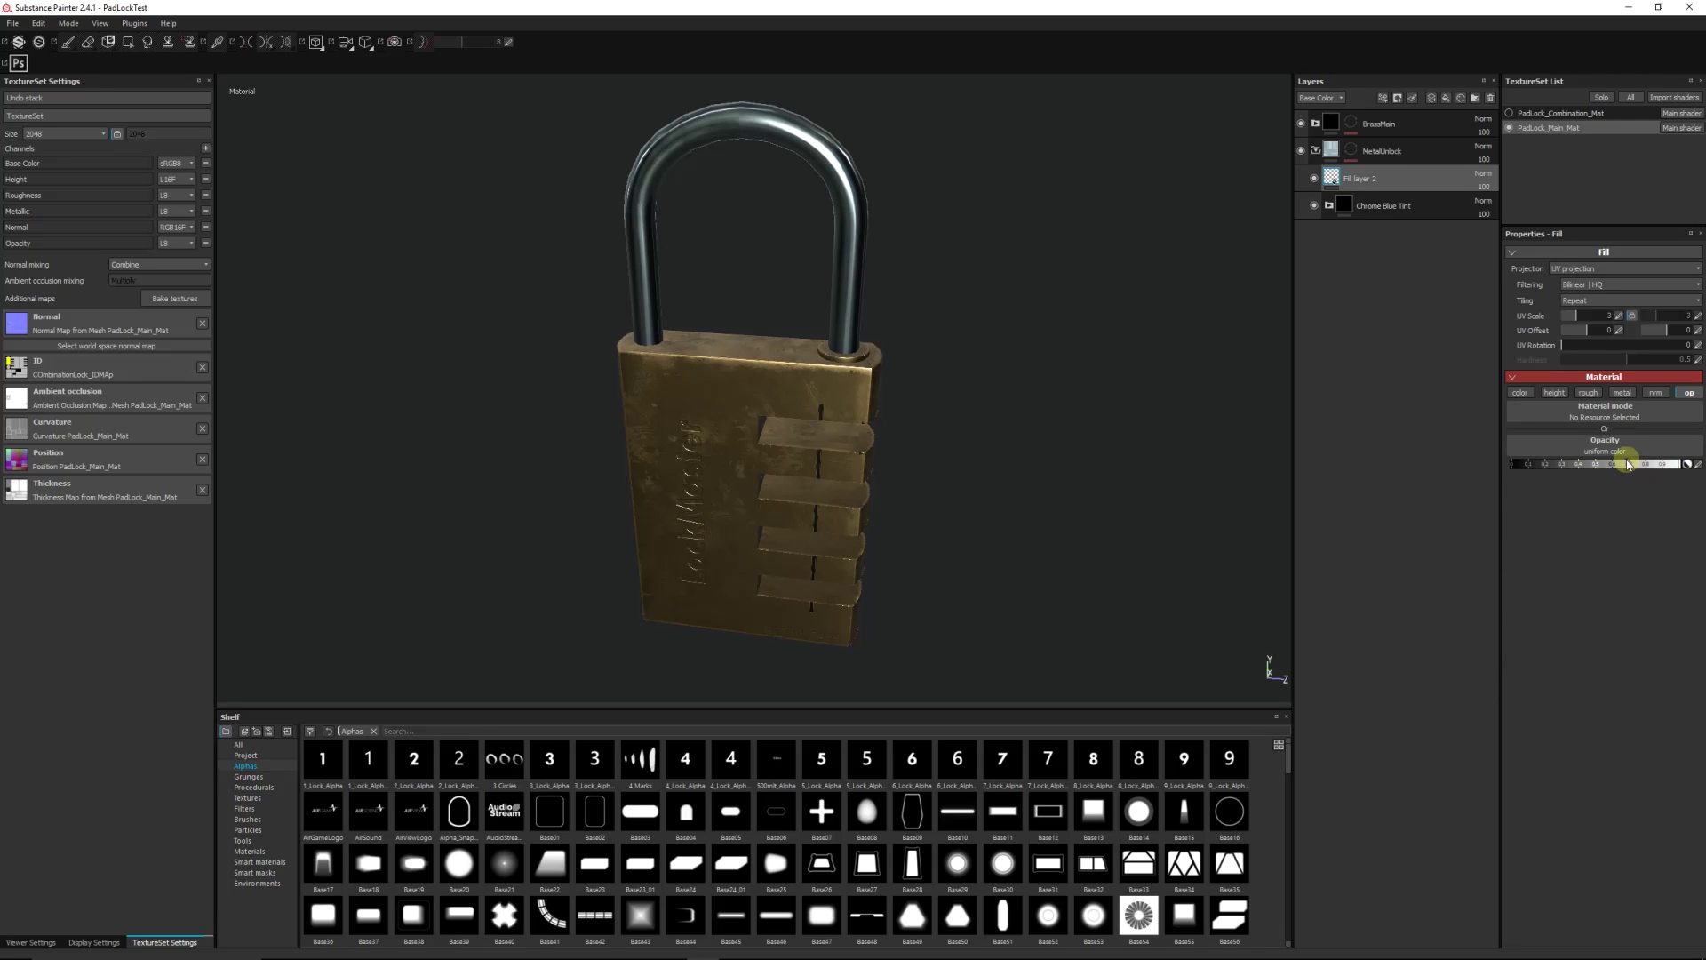
left_click_drag(1632, 468, 1511, 466)
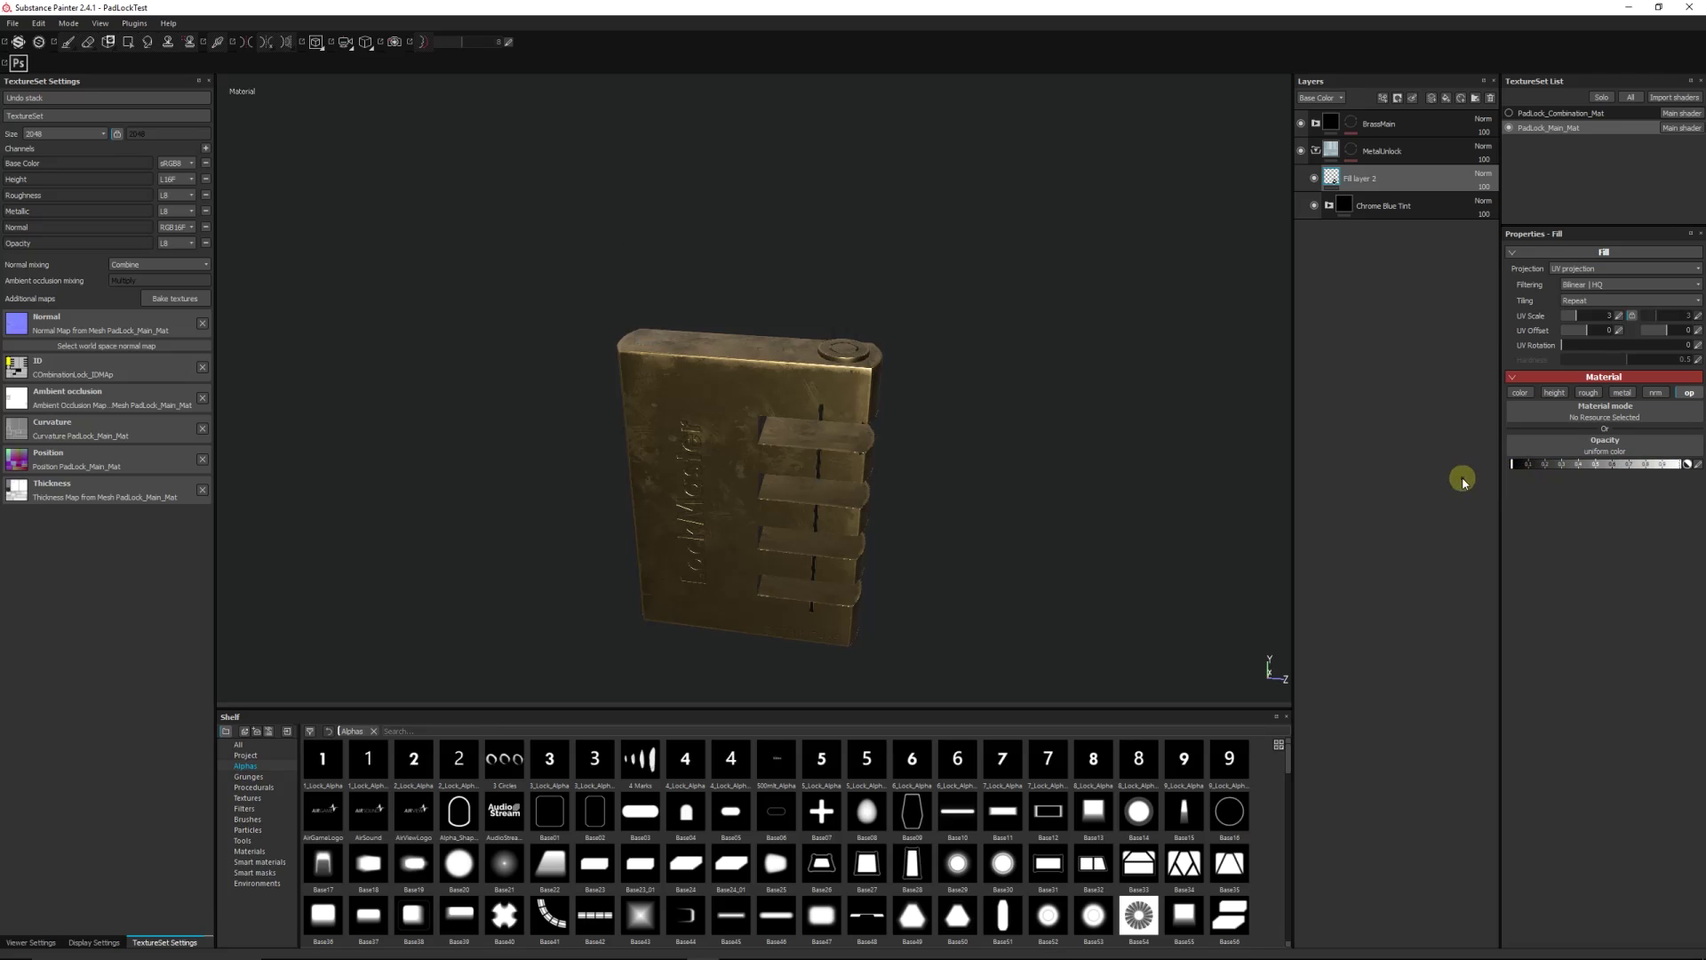
Step: Inspect the lock body without its shackle and its UV layout, ending in the split 3D and 2D view
mouse_move(979, 373)
left_mouse_down("alt")
mouse_move(972, 450)
mouse_move(987, 400)
mouse_move(1016, 385)
mouse_move(990, 401)
left_mouse_up("alt")
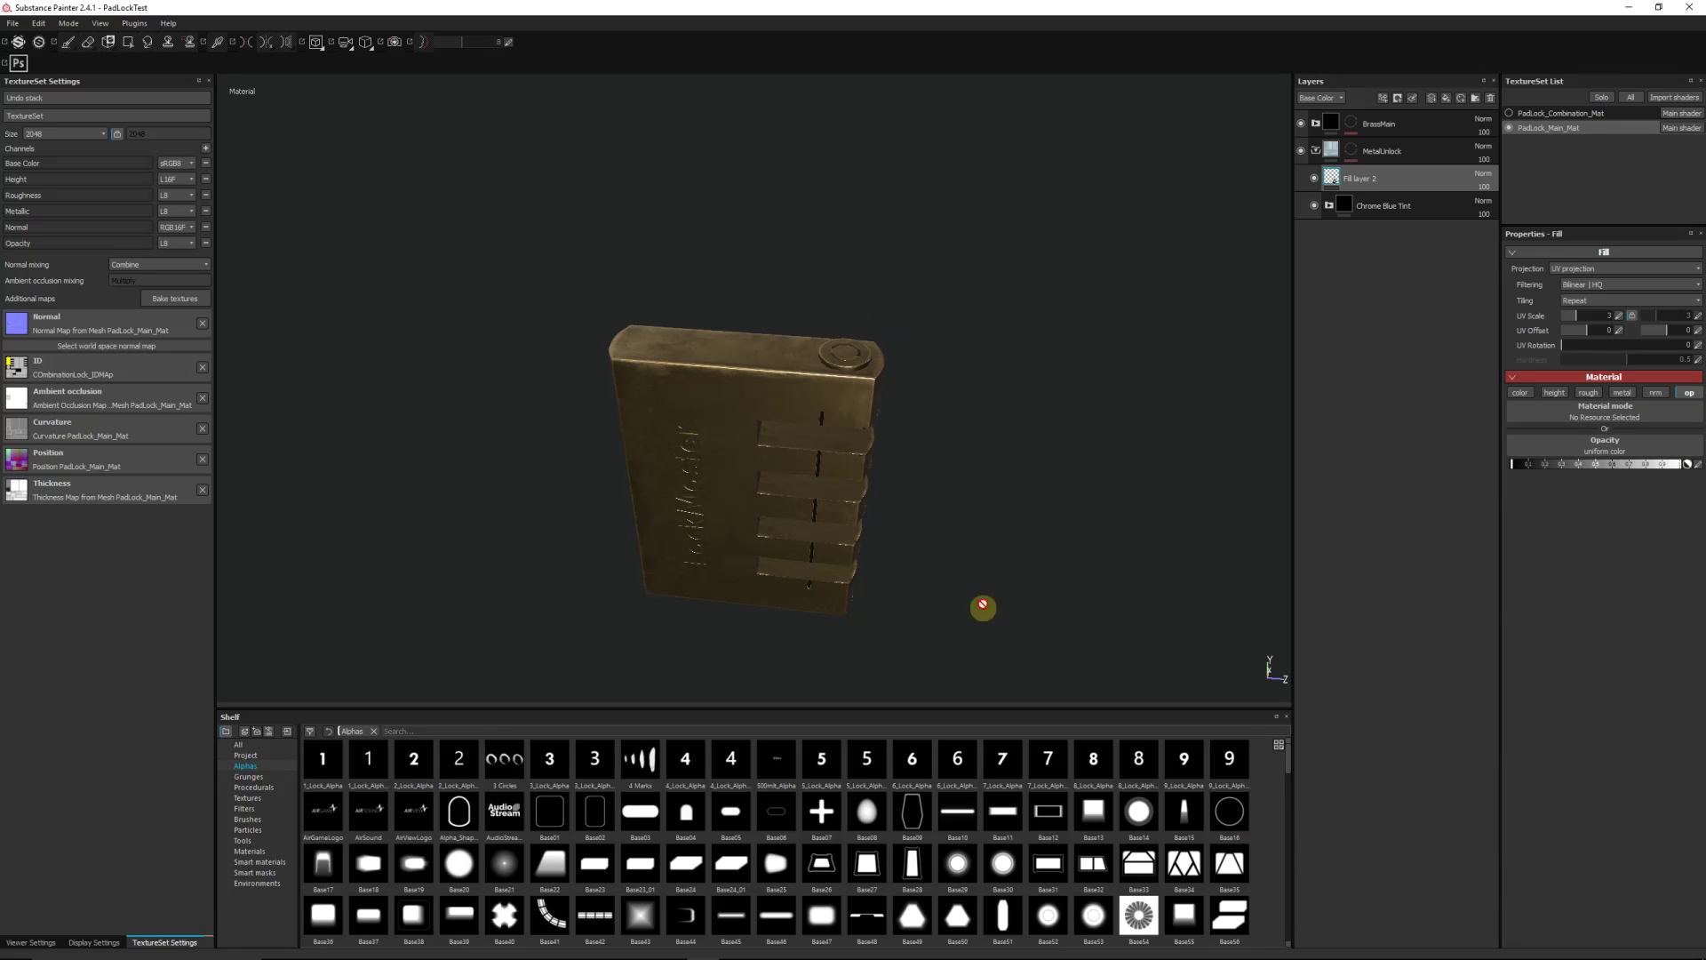
left_click_drag(860, 431, 861, 476, "alt")
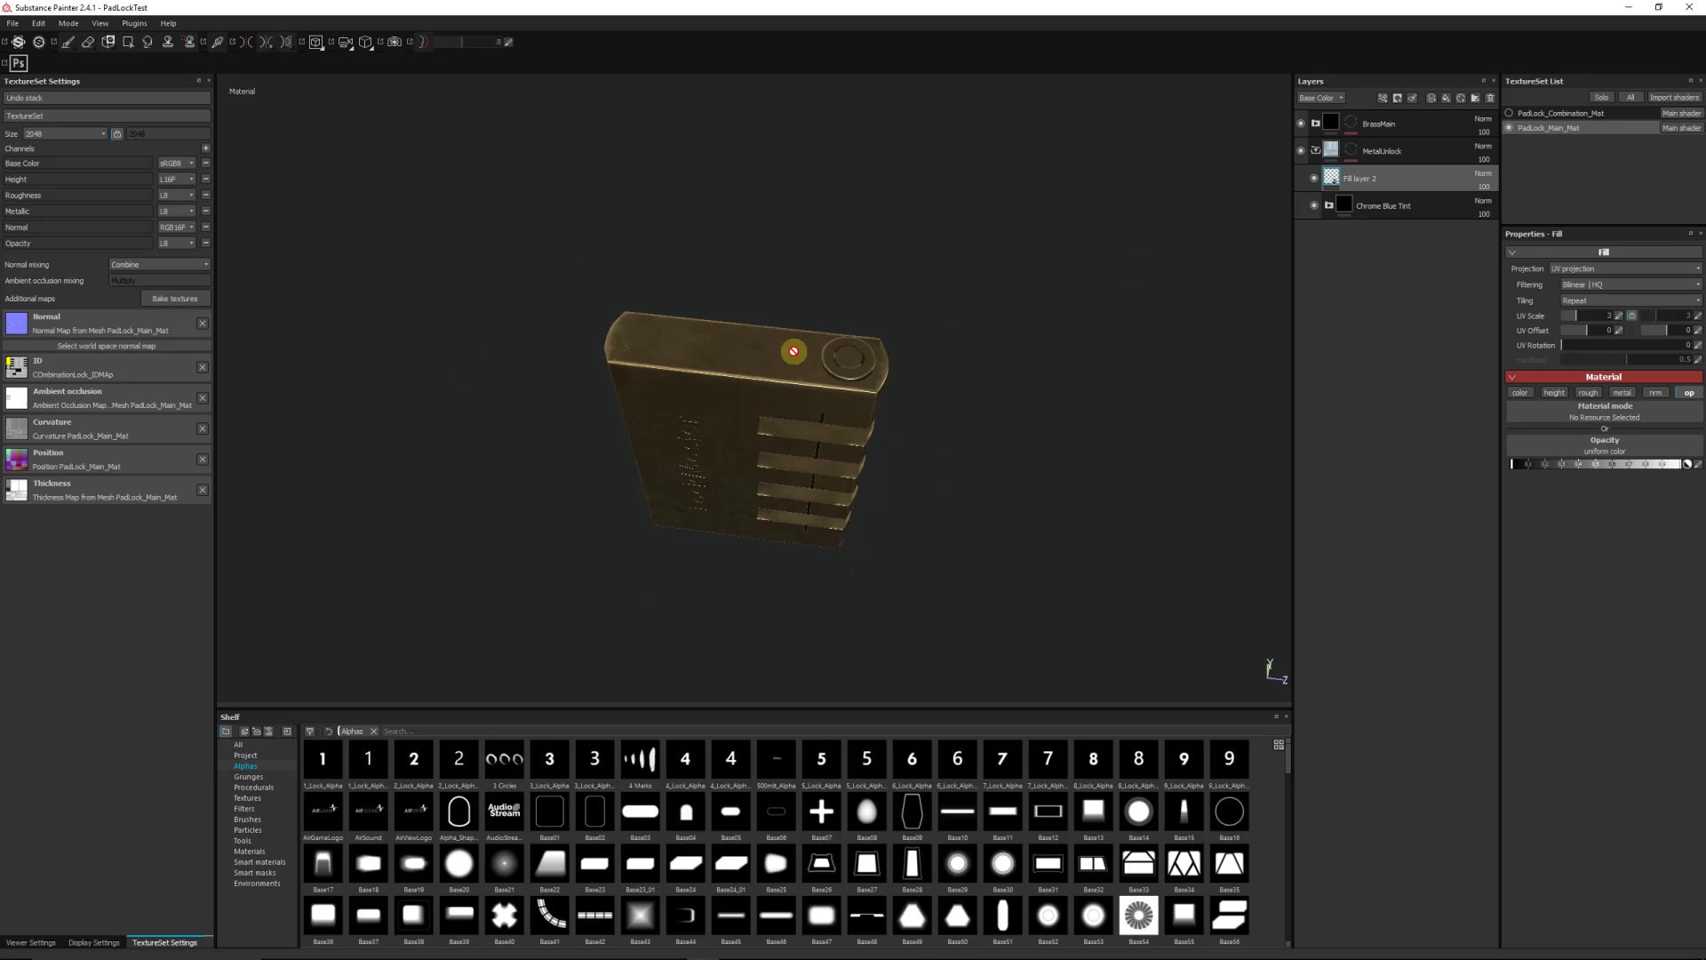
key("F3")
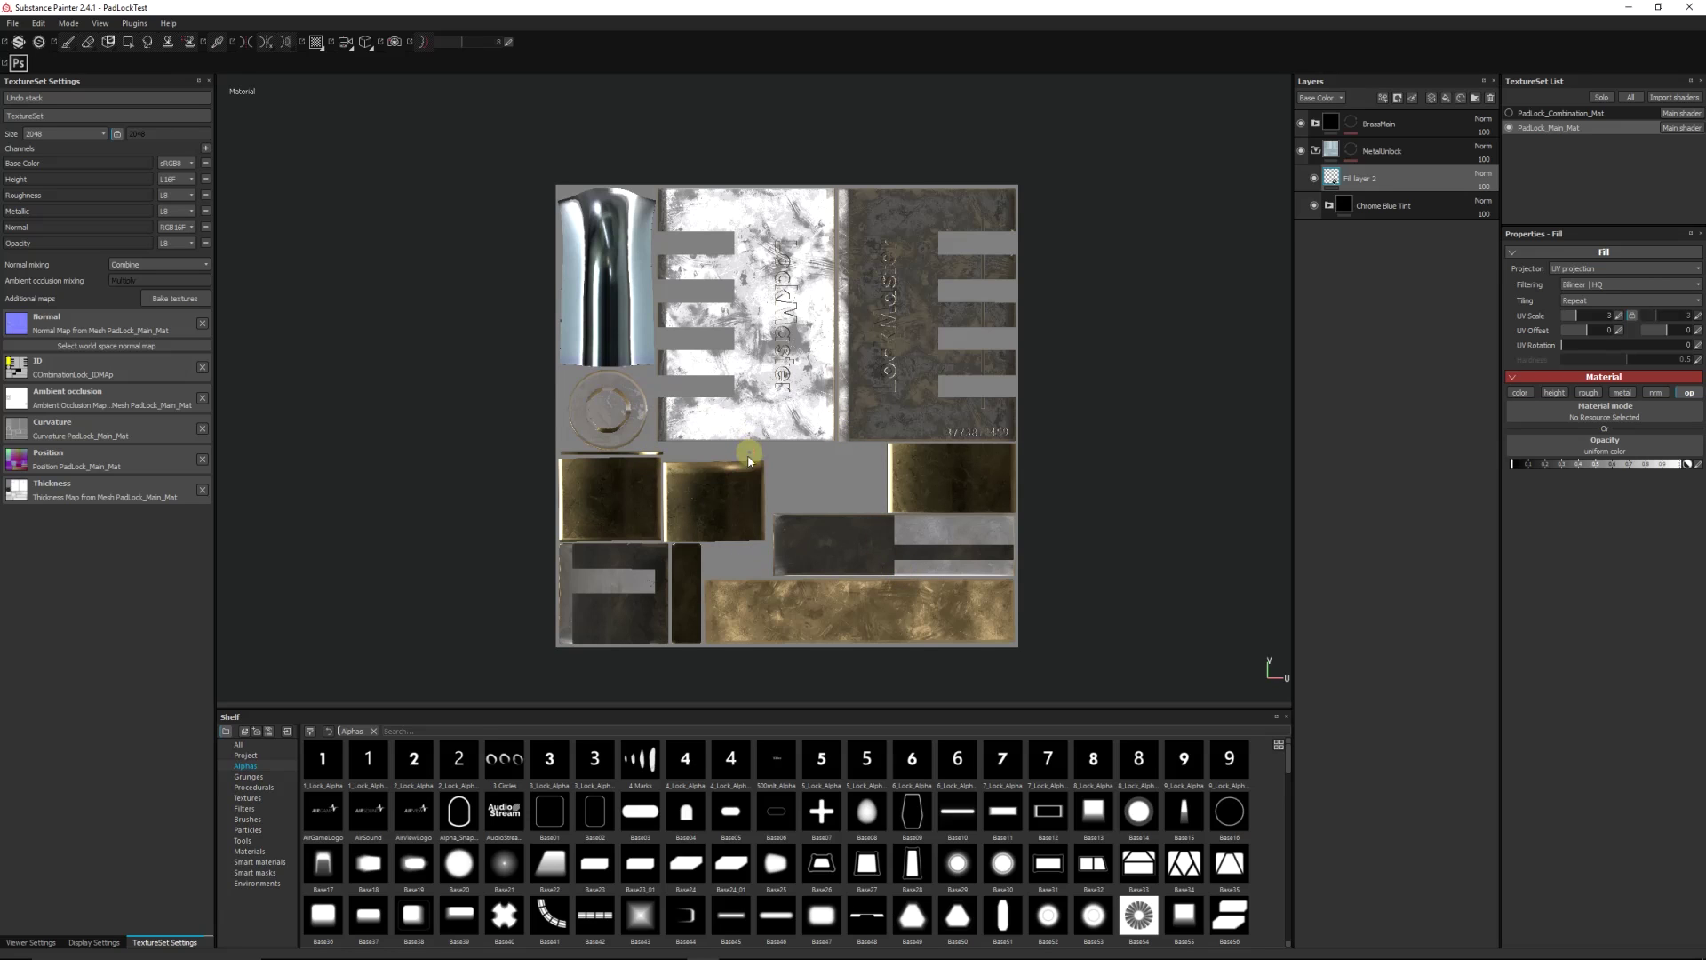
key("F1")
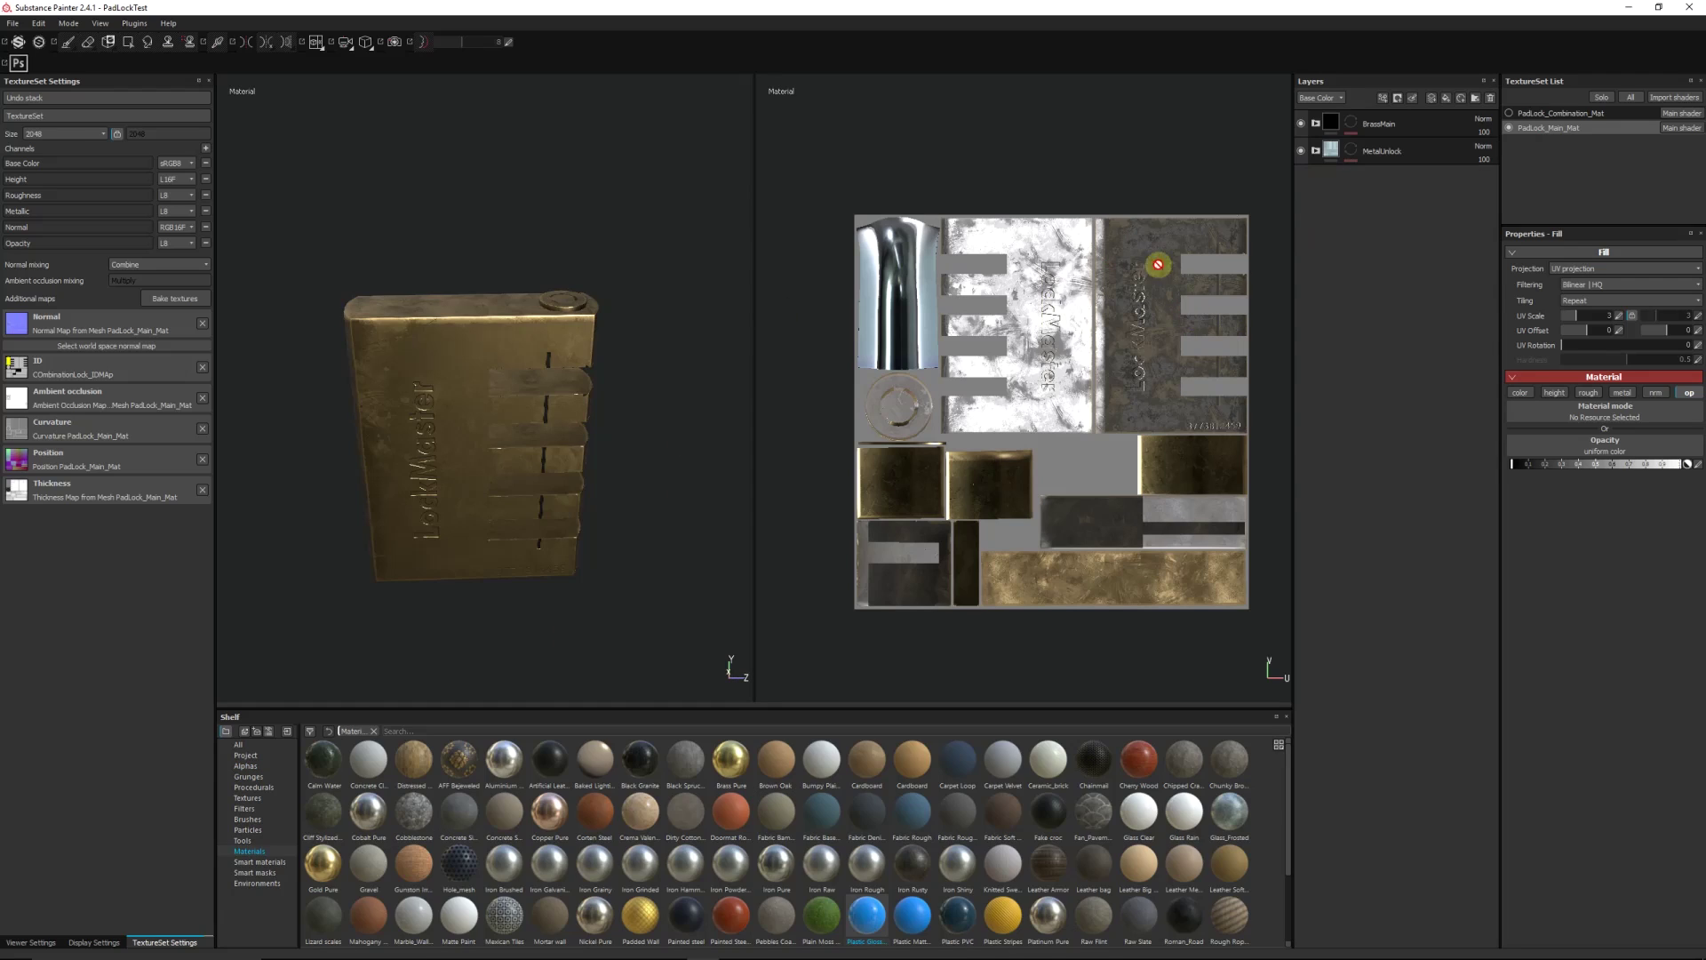
Step: Add a paint layer at the top of the BrassMain folder, above Fill layer 1
left_click(1316, 124)
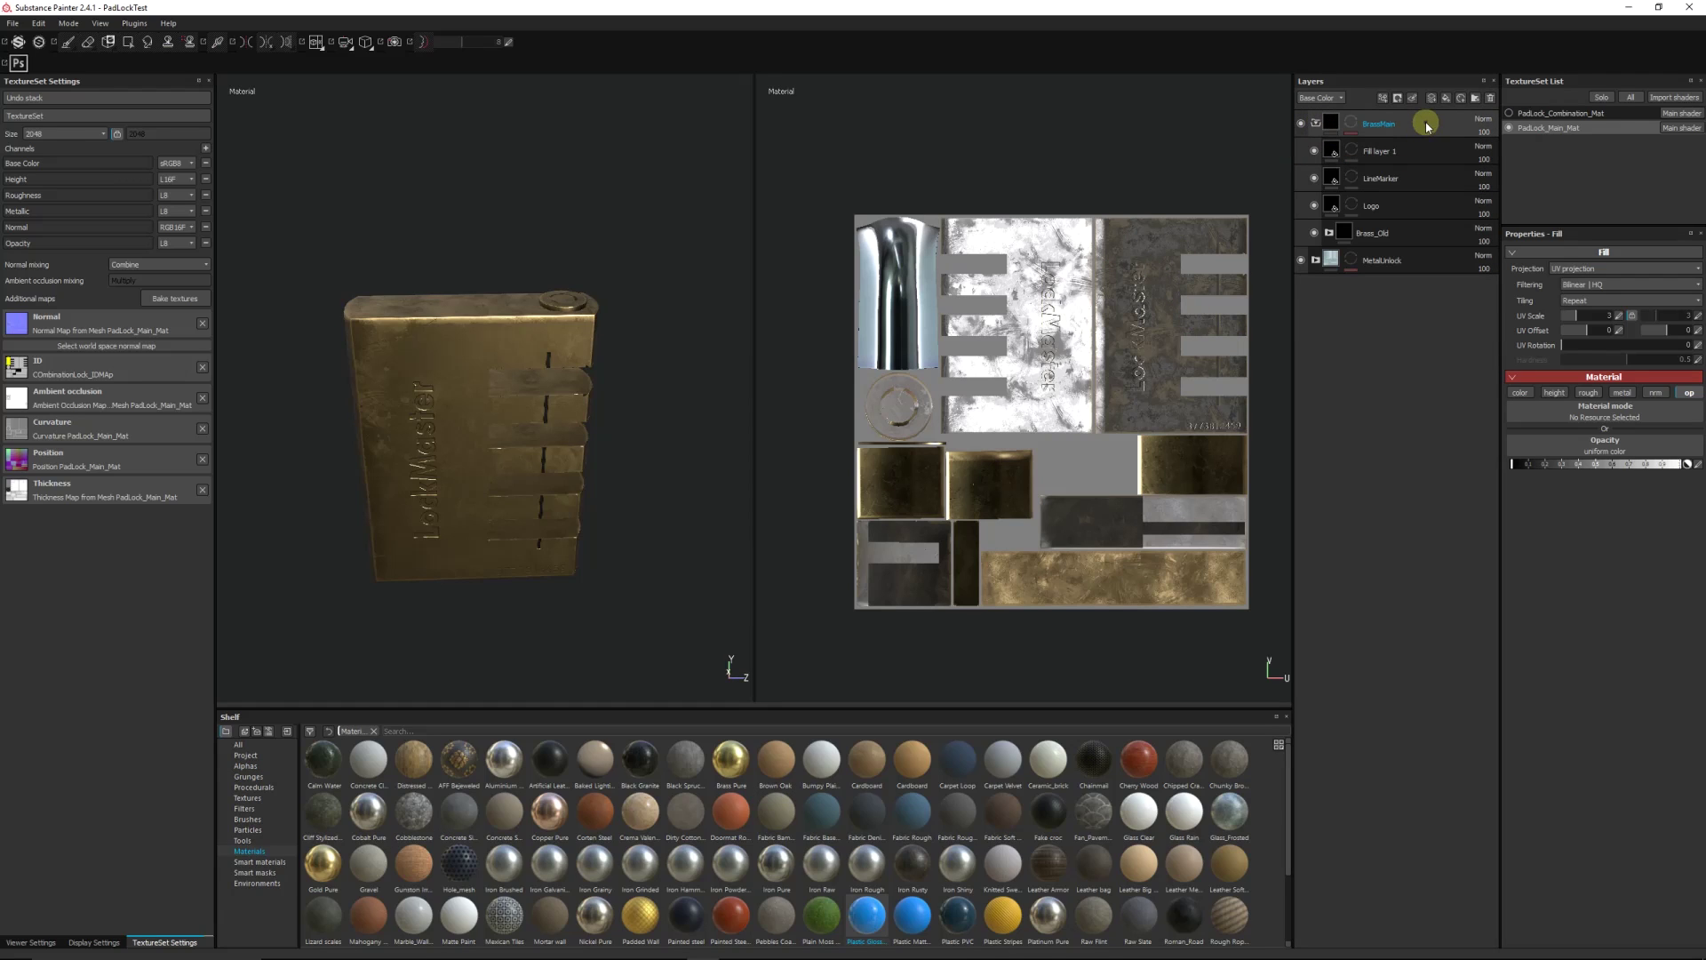
left_click(1424, 125)
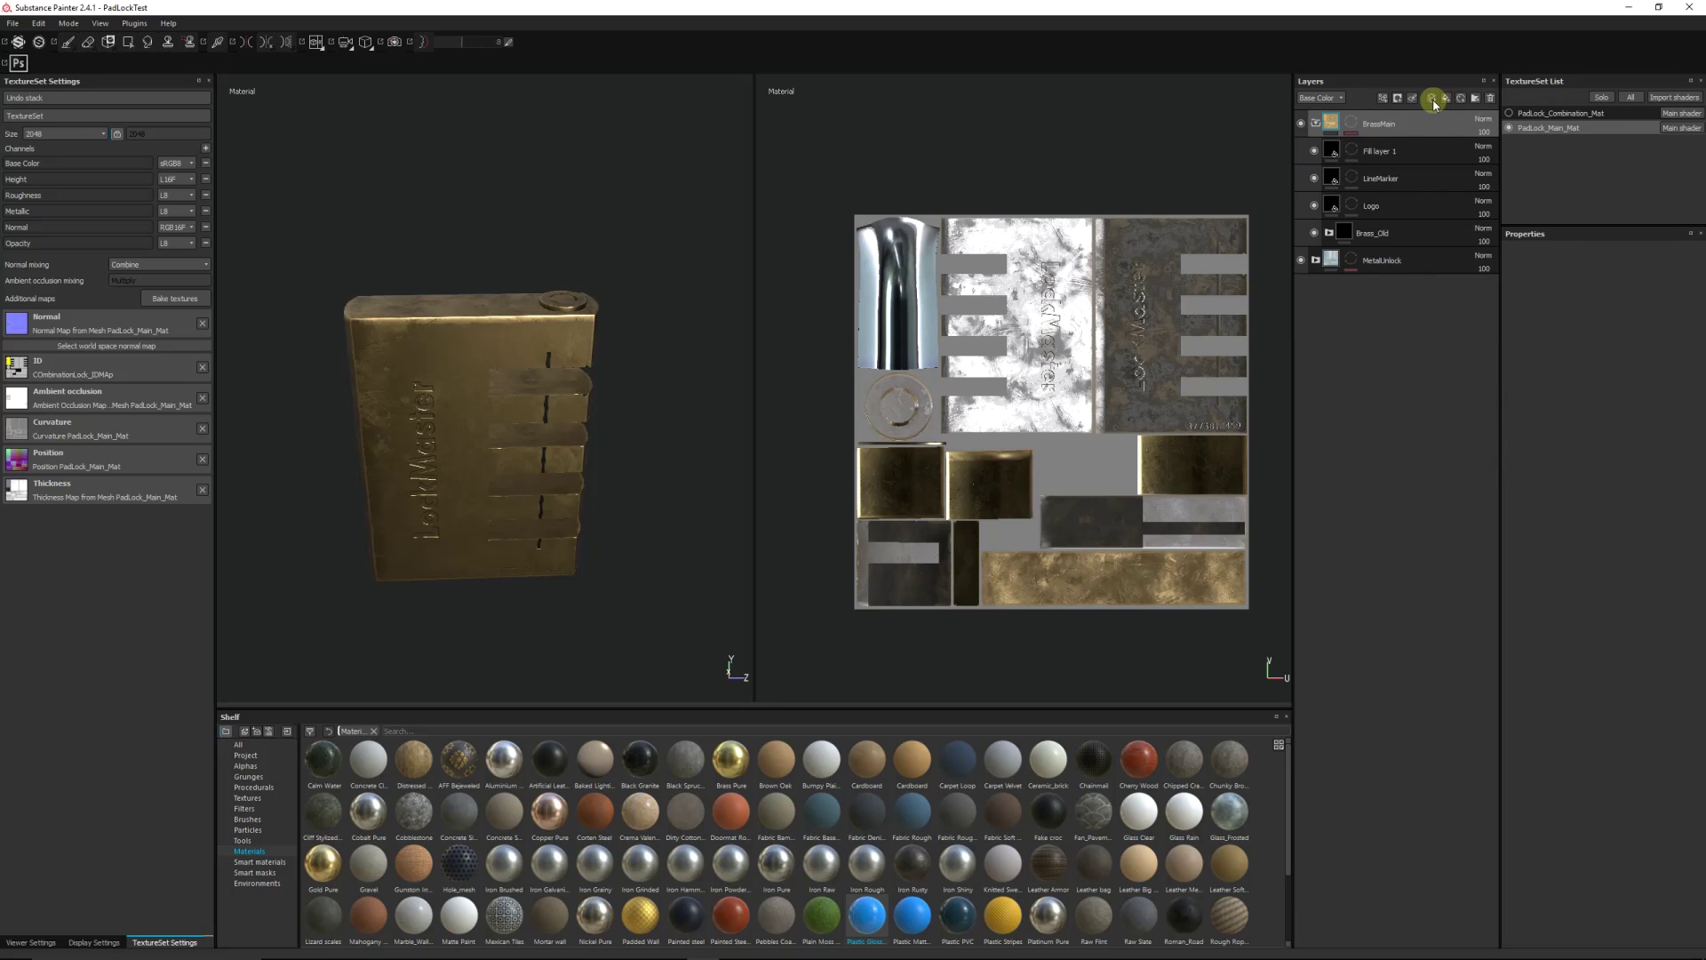
left_click(1434, 104)
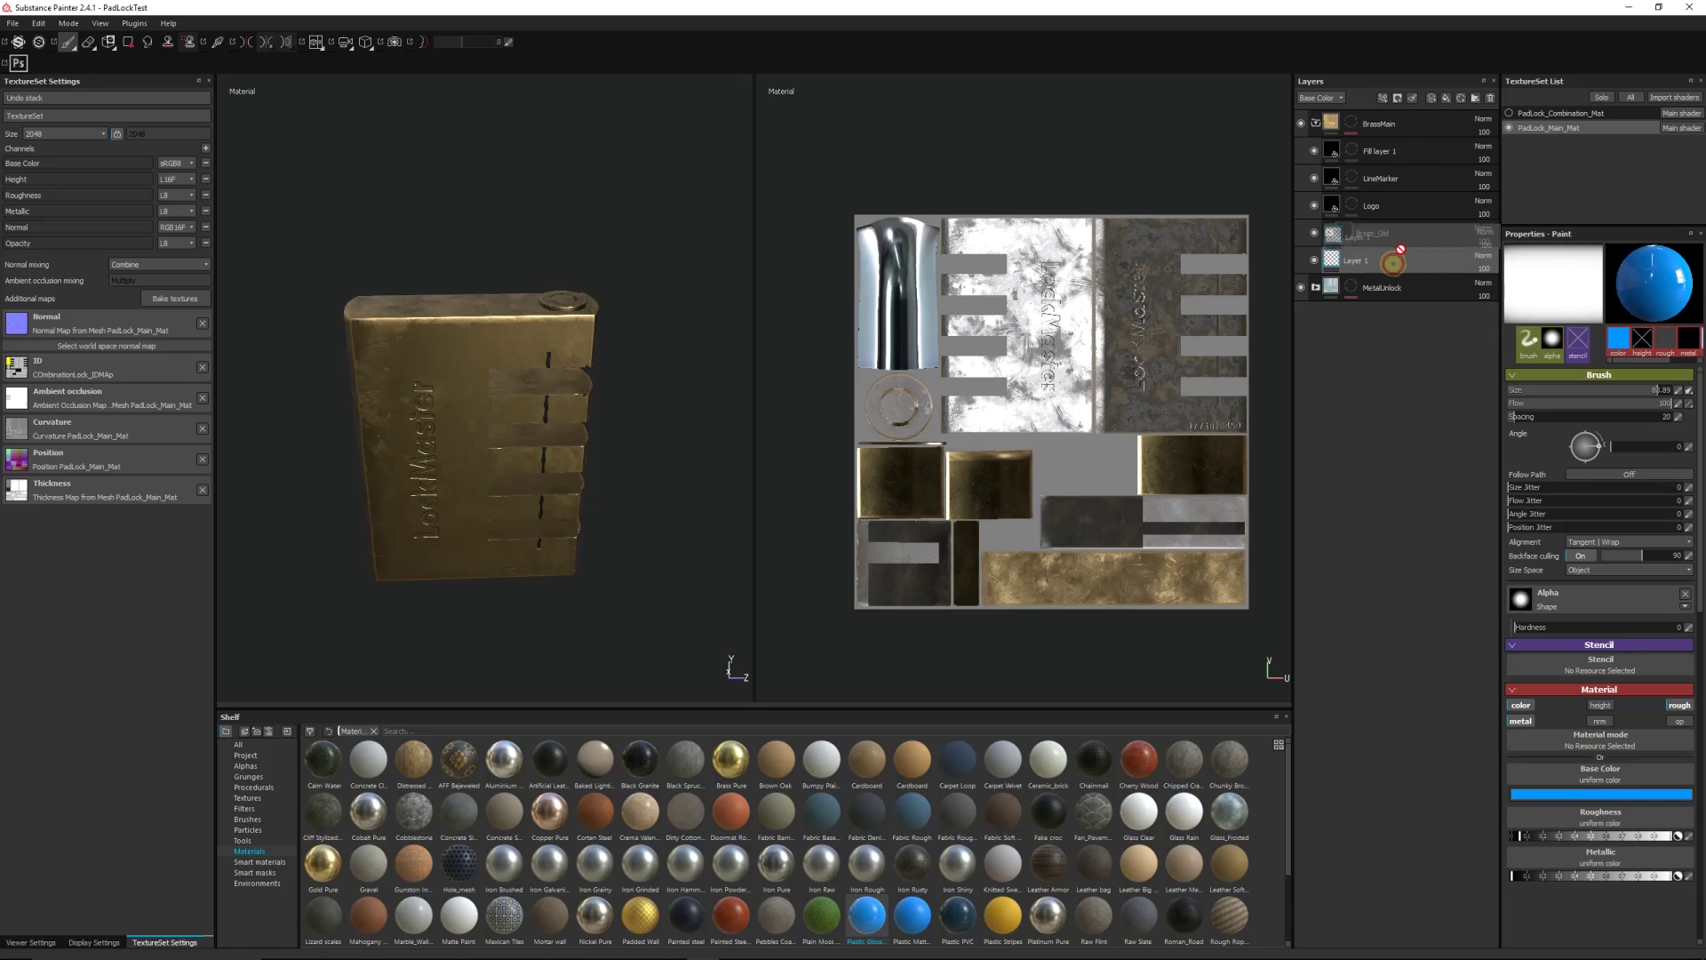
left_click_drag(1383, 258, 1391, 144)
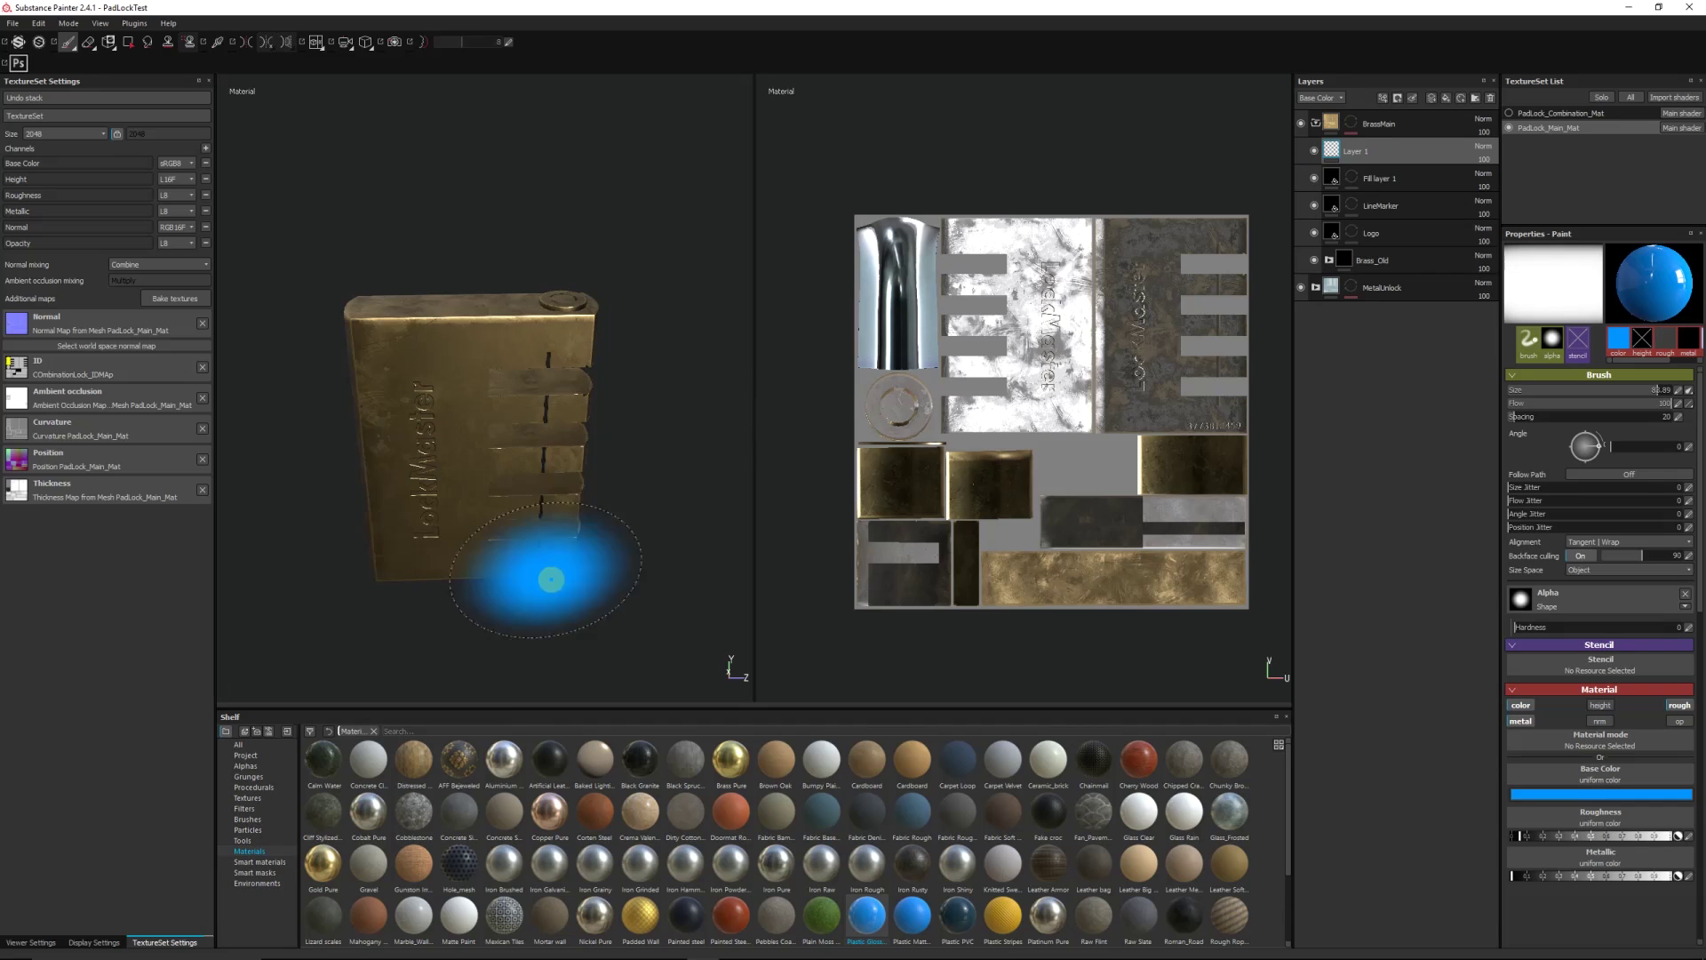
Step: Paint large blue strokes over the upper front, top and side of the lock body on the new paint layer
mouse_move(449, 438)
left_mouse_down()
mouse_move(535, 415)
mouse_move(438, 324)
mouse_move(361, 300)
mouse_move(576, 311)
mouse_move(557, 297)
left_mouse_up()
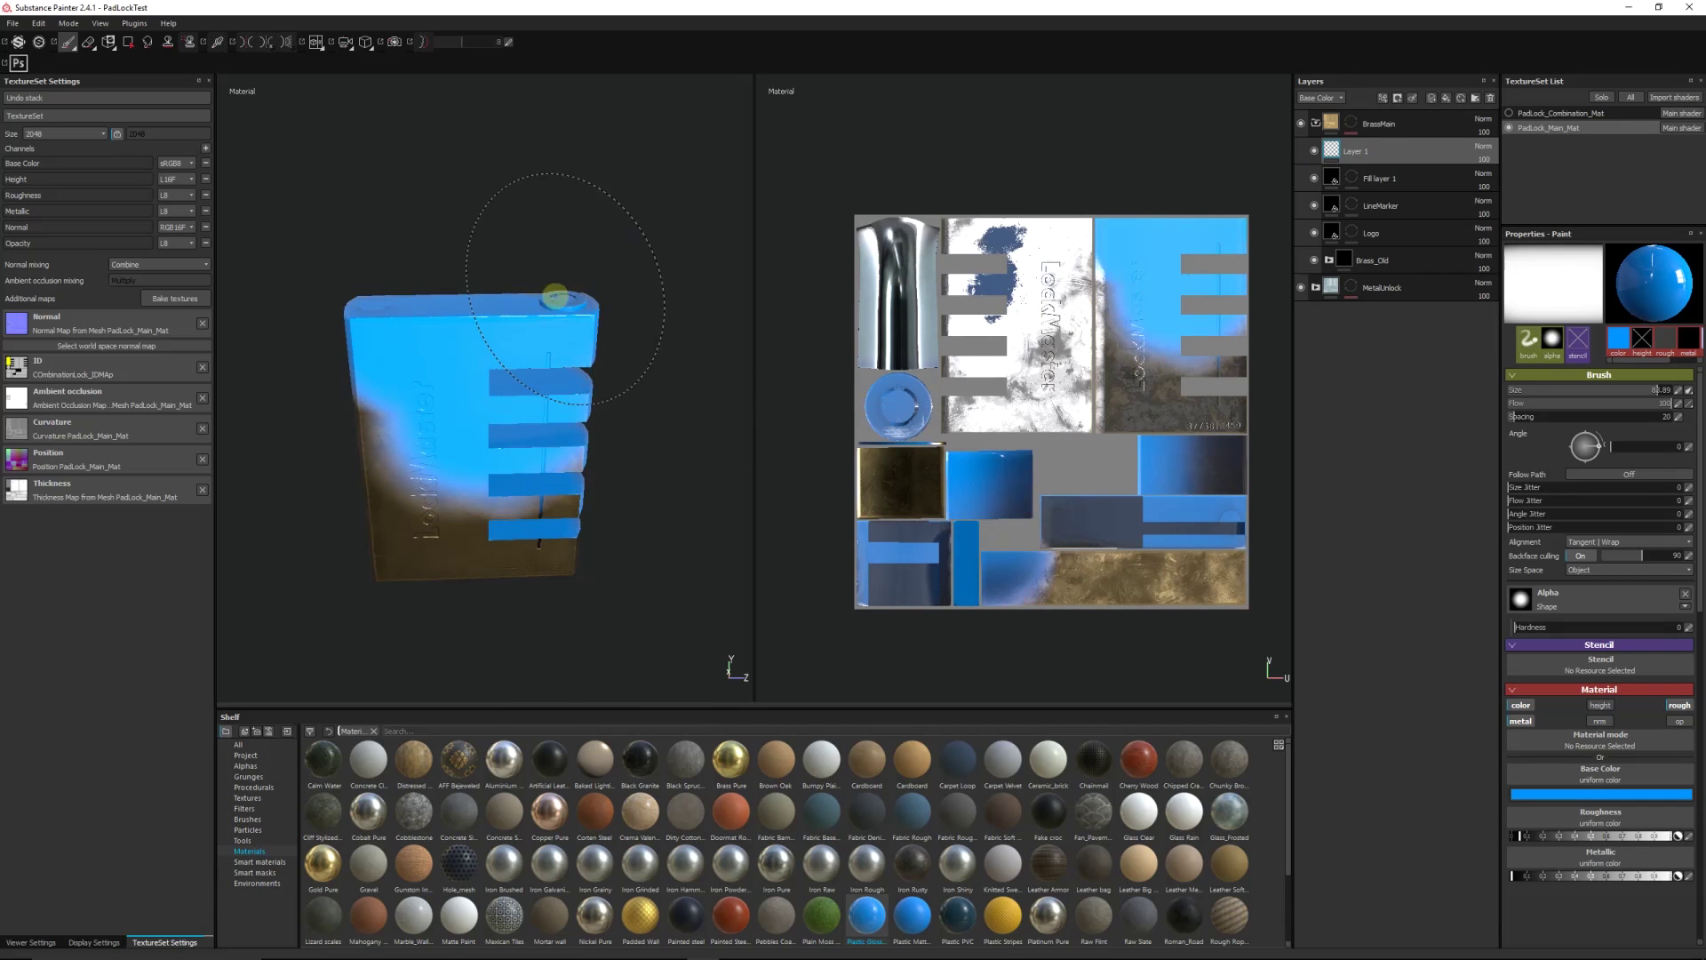
mouse_move(601, 350)
left_mouse_down("alt")
mouse_move(634, 431)
mouse_move(571, 389)
mouse_move(587, 465)
mouse_move(449, 430)
mouse_move(498, 441)
left_mouse_up("alt")
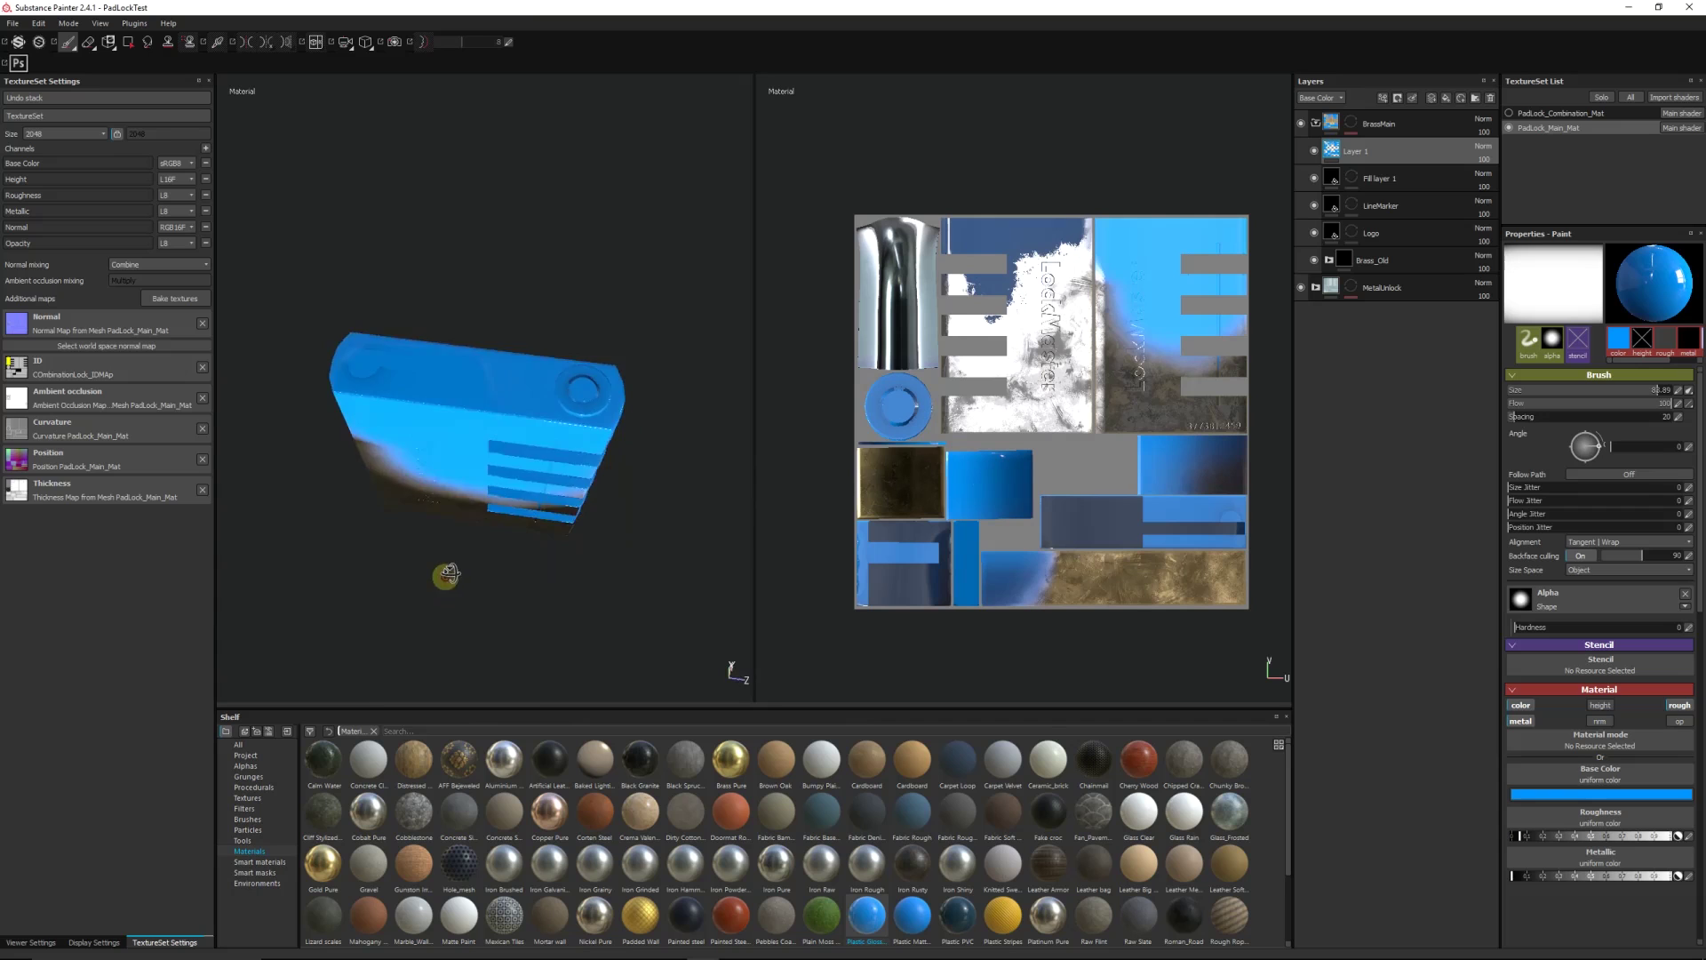
mouse_move(446, 575)
left_mouse_down("alt")
mouse_move(560, 534)
mouse_move(392, 545)
left_mouse_up("alt")
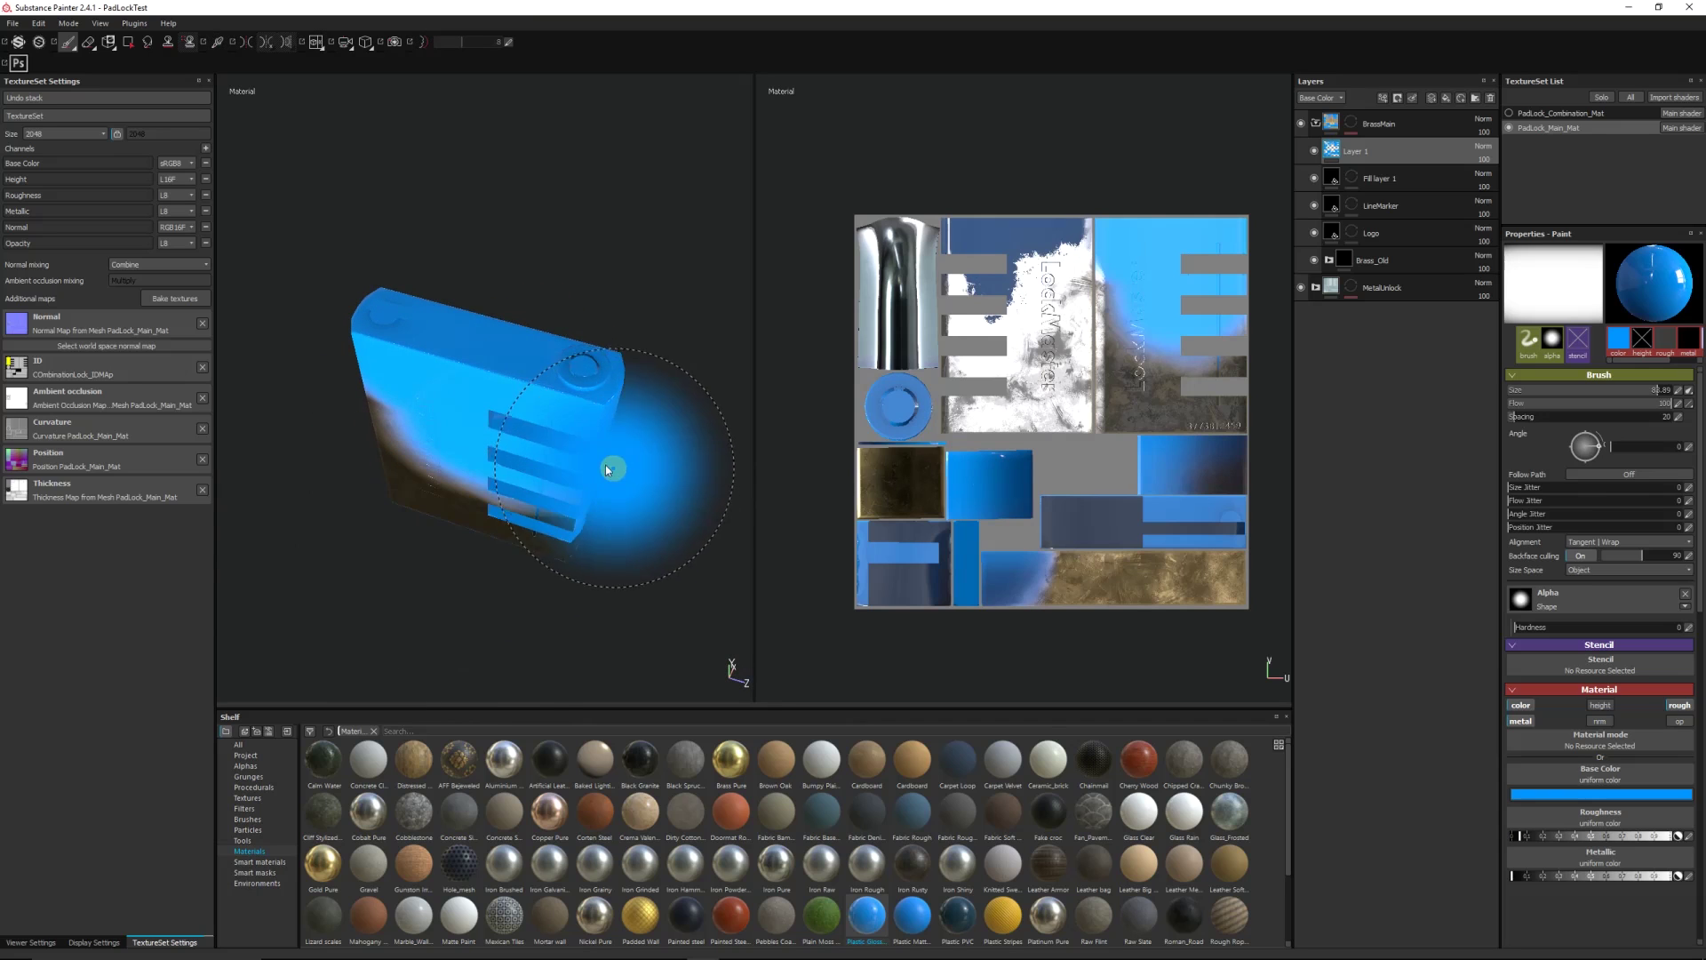
left_click_drag(608, 469, 480, 471, "alt")
left_click(1317, 125)
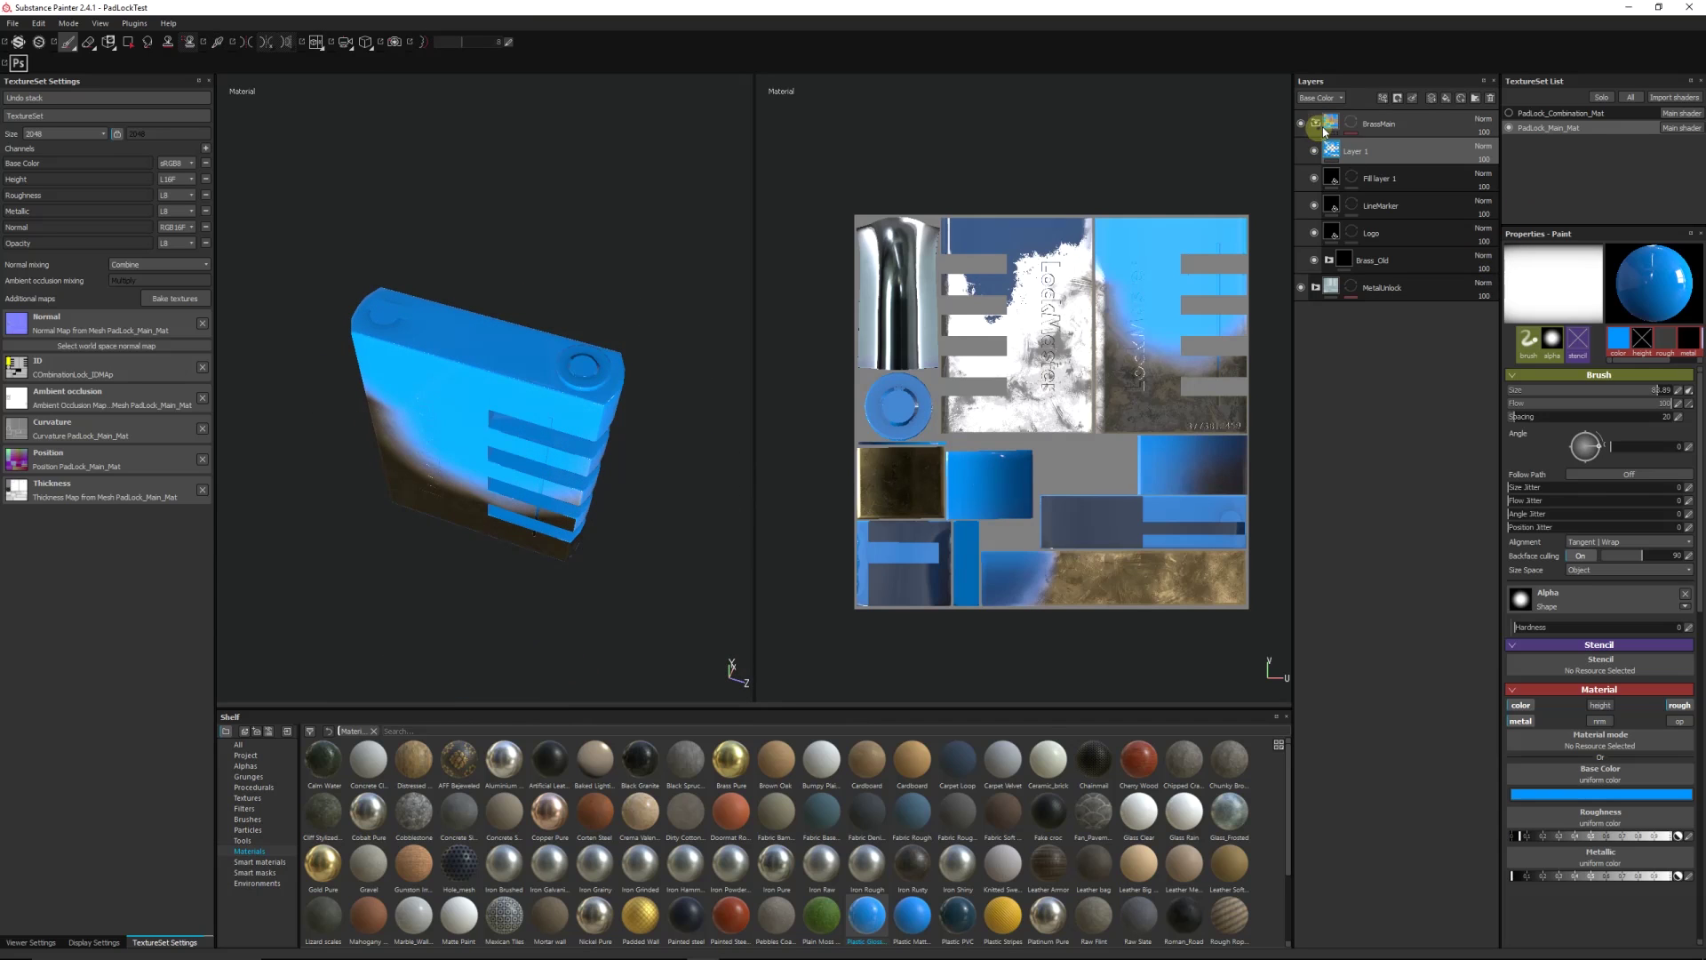
Step: Collapse the BrassMain folder, expand the MetalUnlock folder and select its Fill layer 2
left_click(1331, 153)
left_click(1317, 155)
left_click(1369, 192)
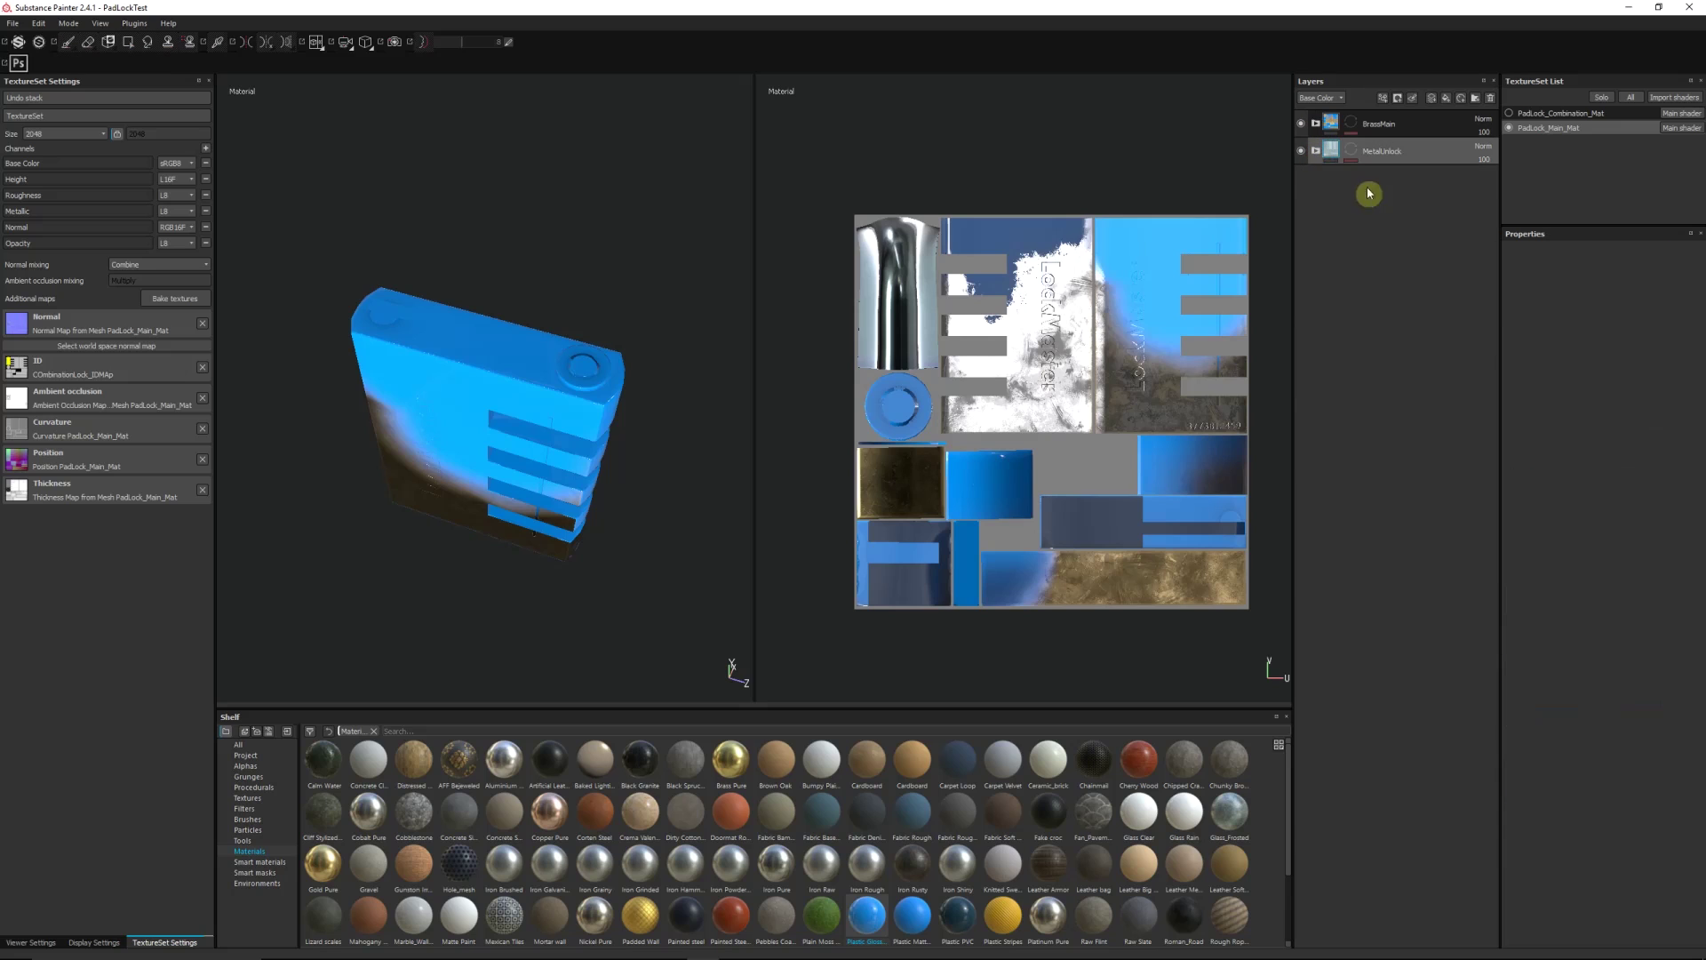
left_click(1320, 153)
left_click(1350, 180)
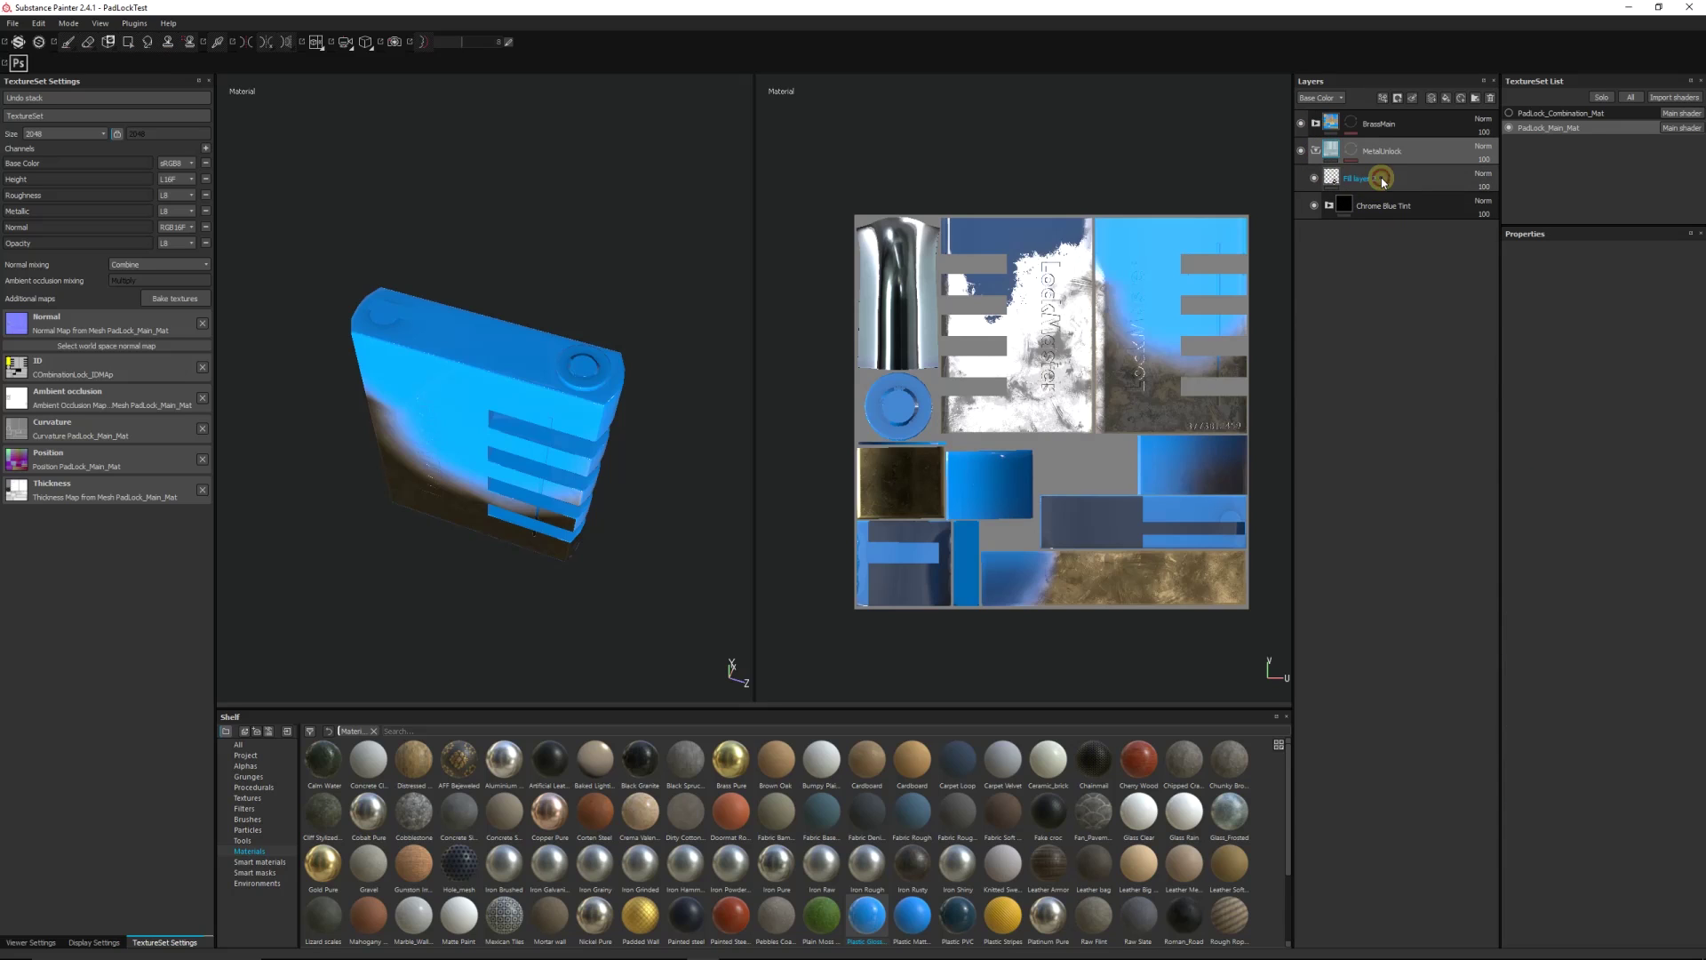
left_click(1382, 181)
Step: Raise Fill layer 2's opacity to white to show the shackle, and return it to black to hide it again
left_click(1547, 463)
left_click_drag(1546, 466, 1699, 471)
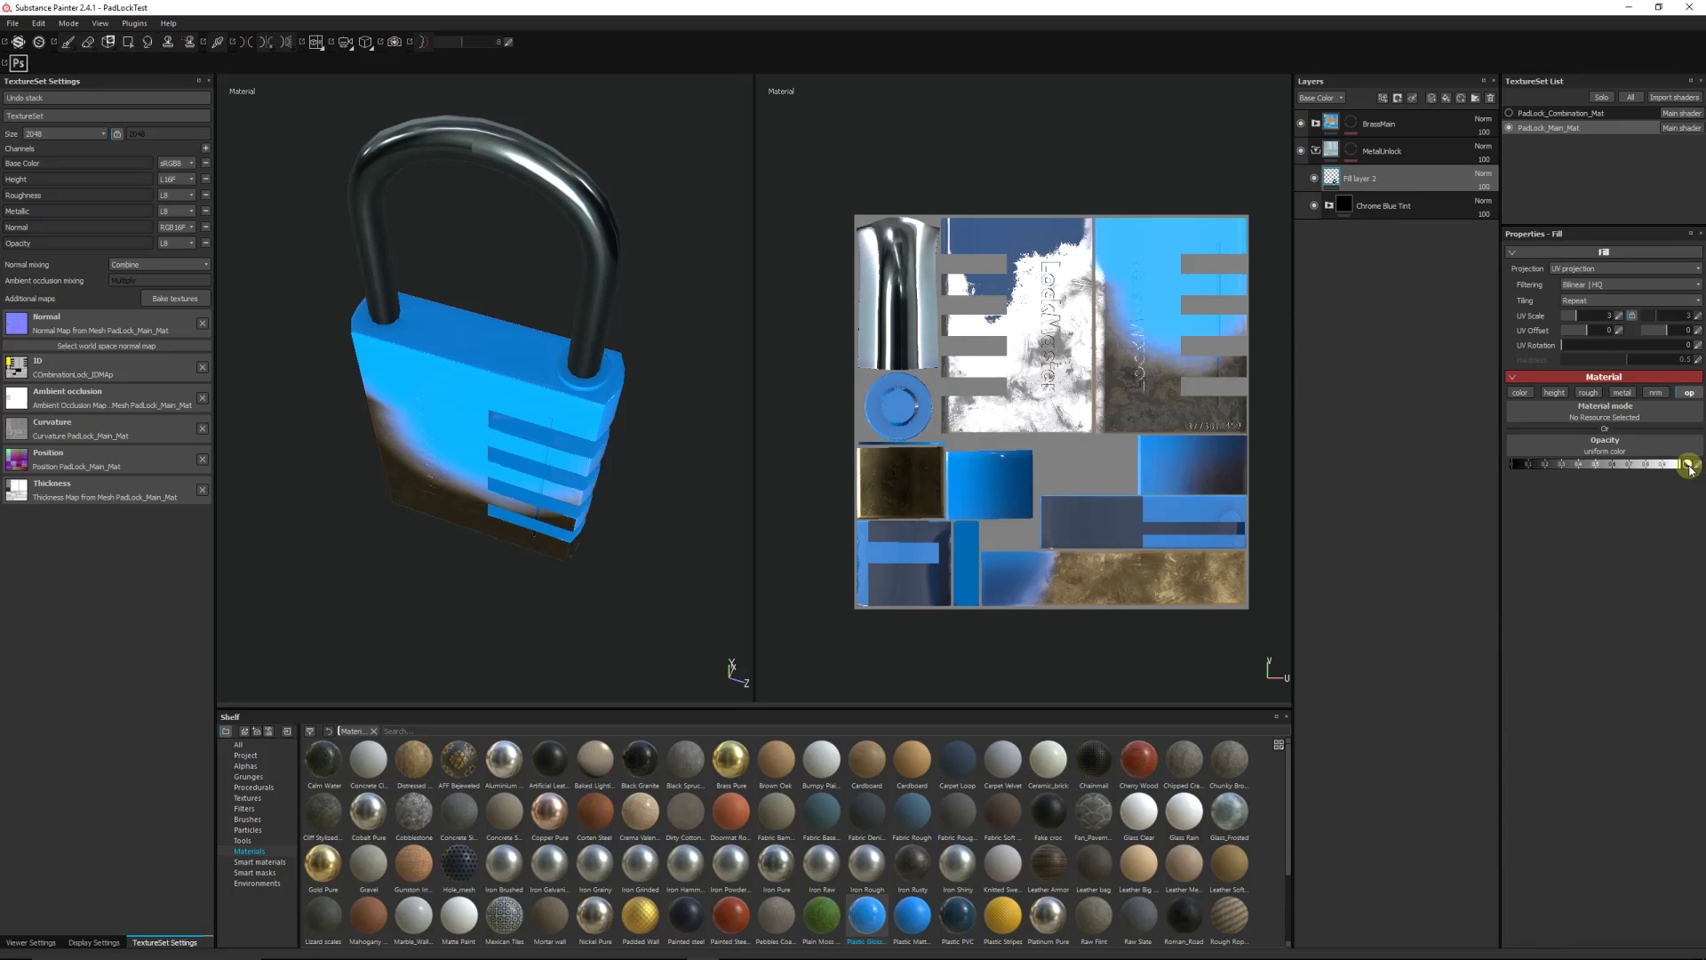
left_click_drag(1689, 467, 740, 392)
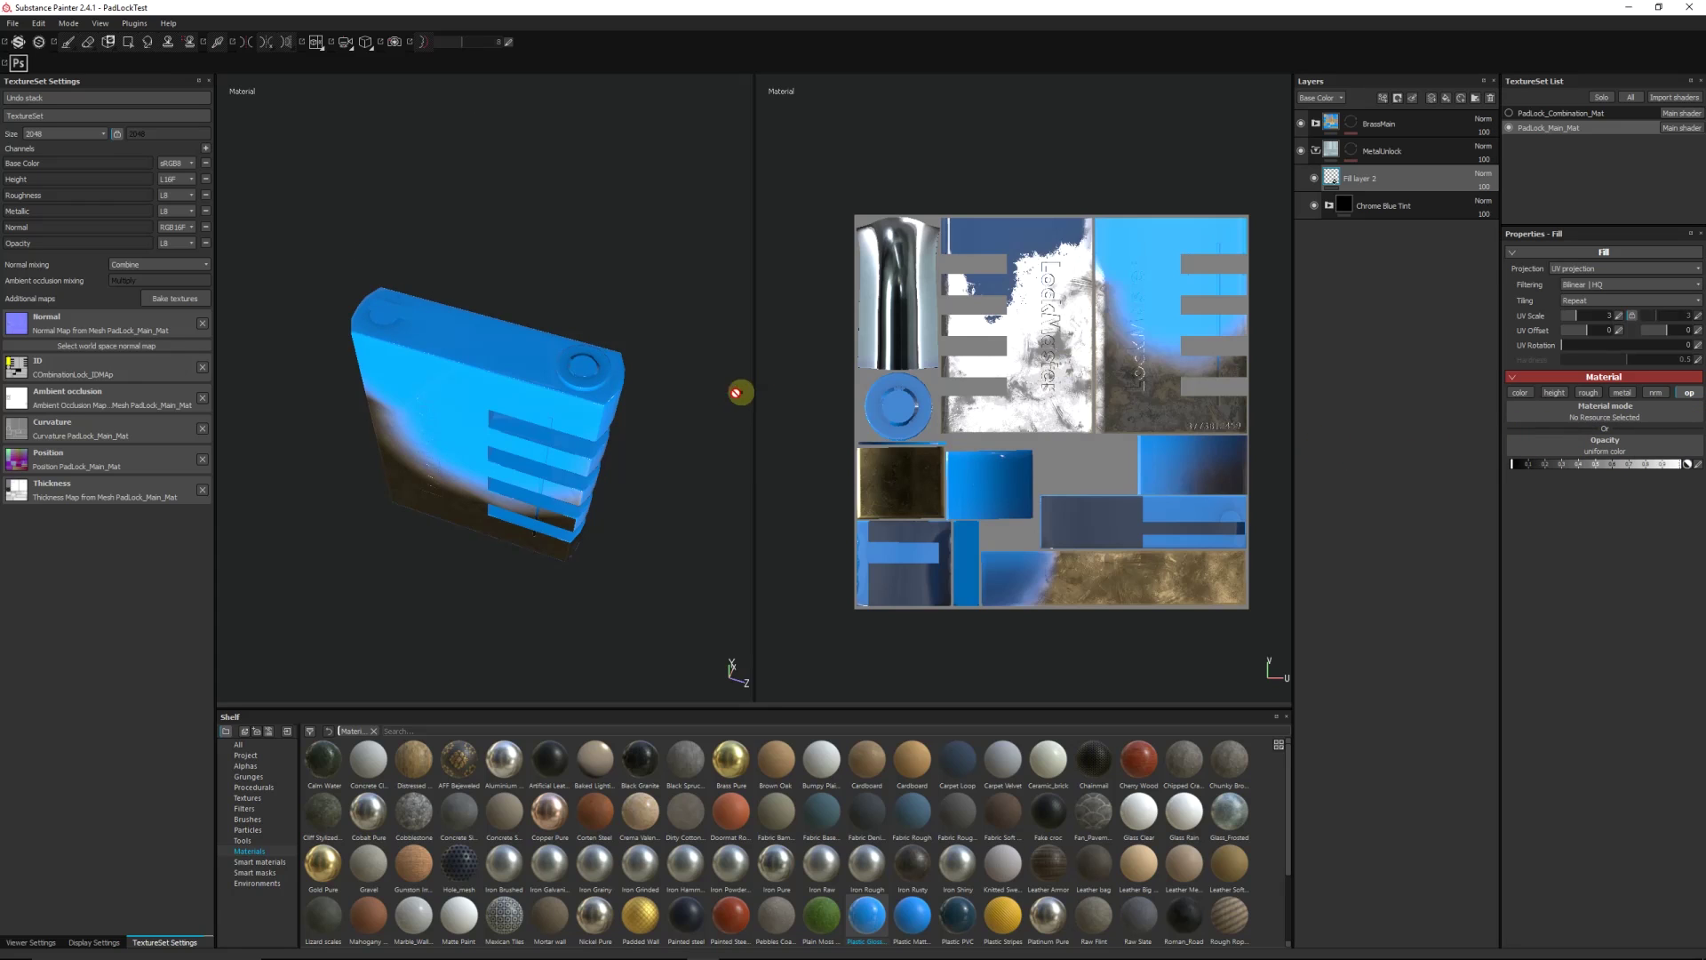
mouse_move(1255, 368)
left_mouse_down()
mouse_move(1180, 417)
mouse_move(1205, 374)
left_mouse_up()
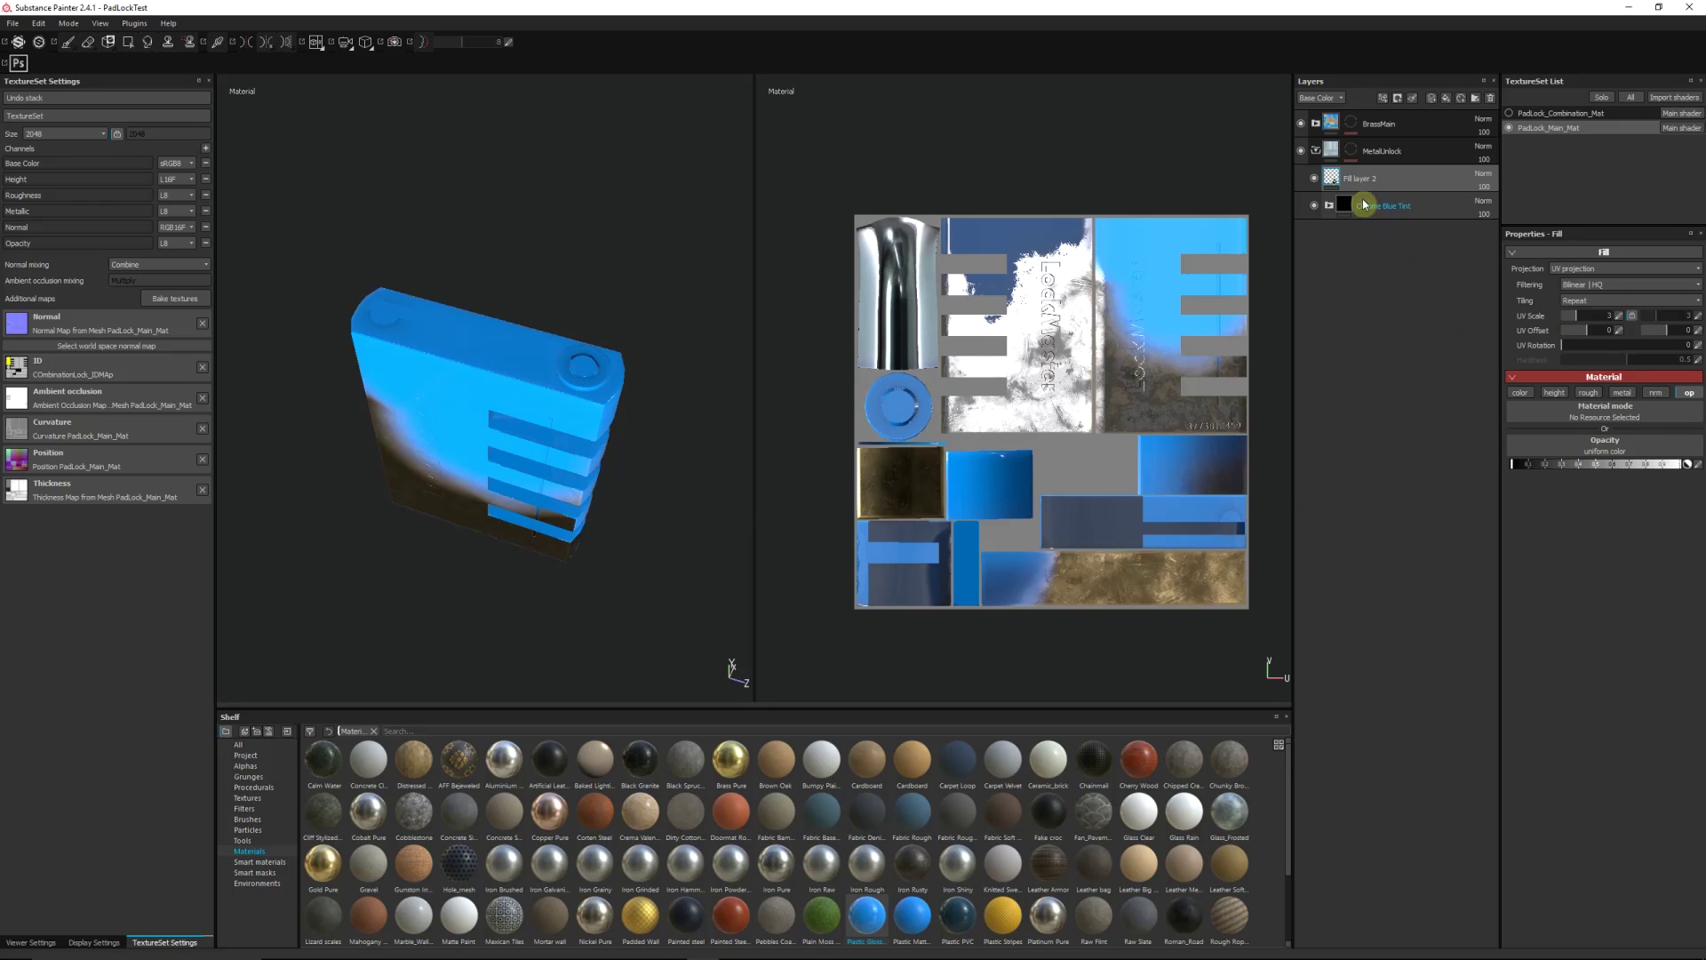
Step: Duplicate Fill layer 2 and move the copy to the end of the BrassMain folder, keeping its opacity black to hide the lock body
key("ctrl+d")
left_click_drag(1391, 189, 1319, 125)
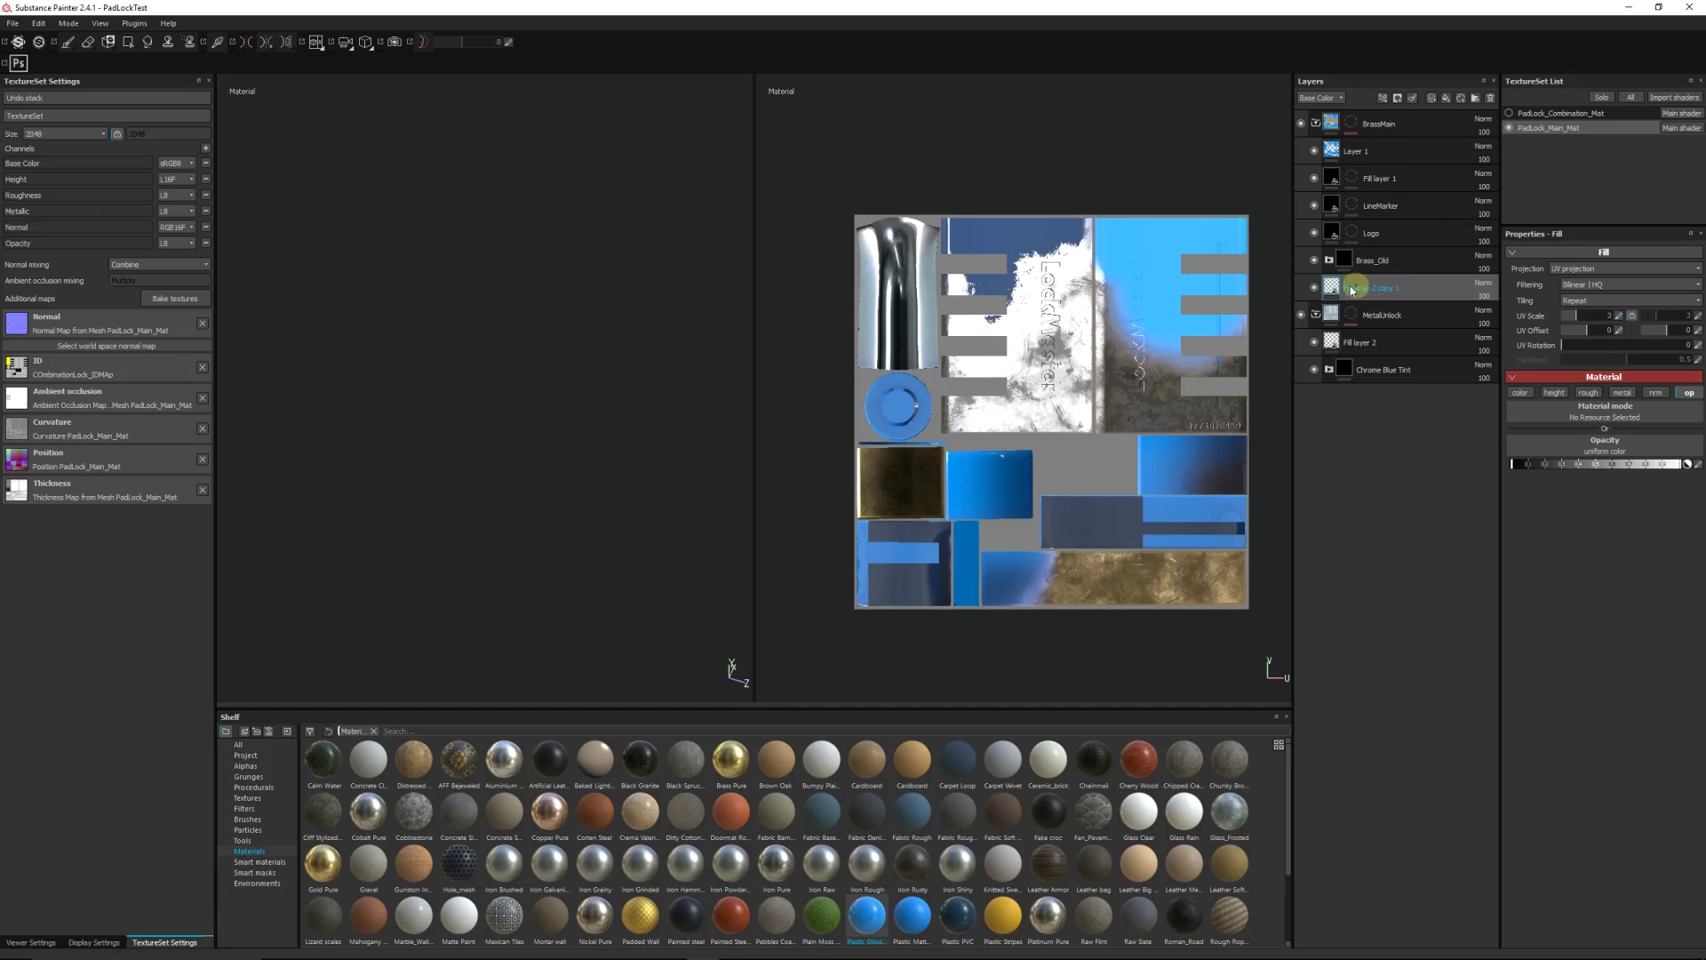
left_click_drag(1561, 462, 1404, 462)
left_click(1313, 123)
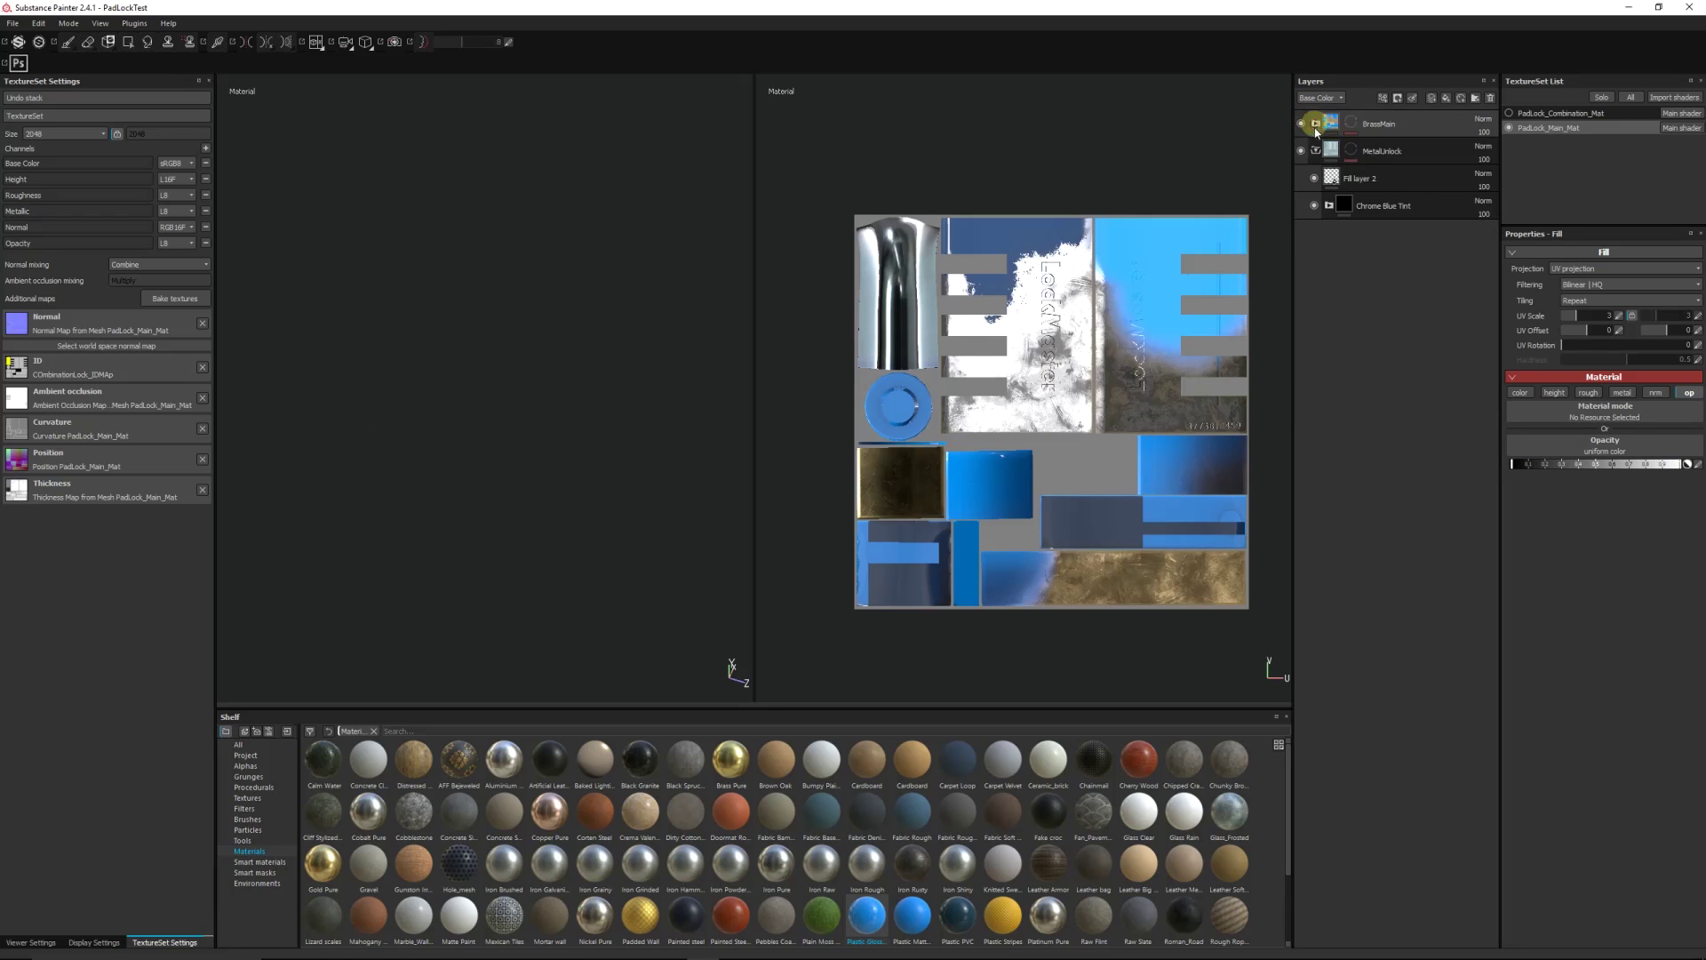
Step: Set the opacity of Fill layer 2 in the MetalUnlock folder to white to show the shackle on its own
left_click(1395, 184)
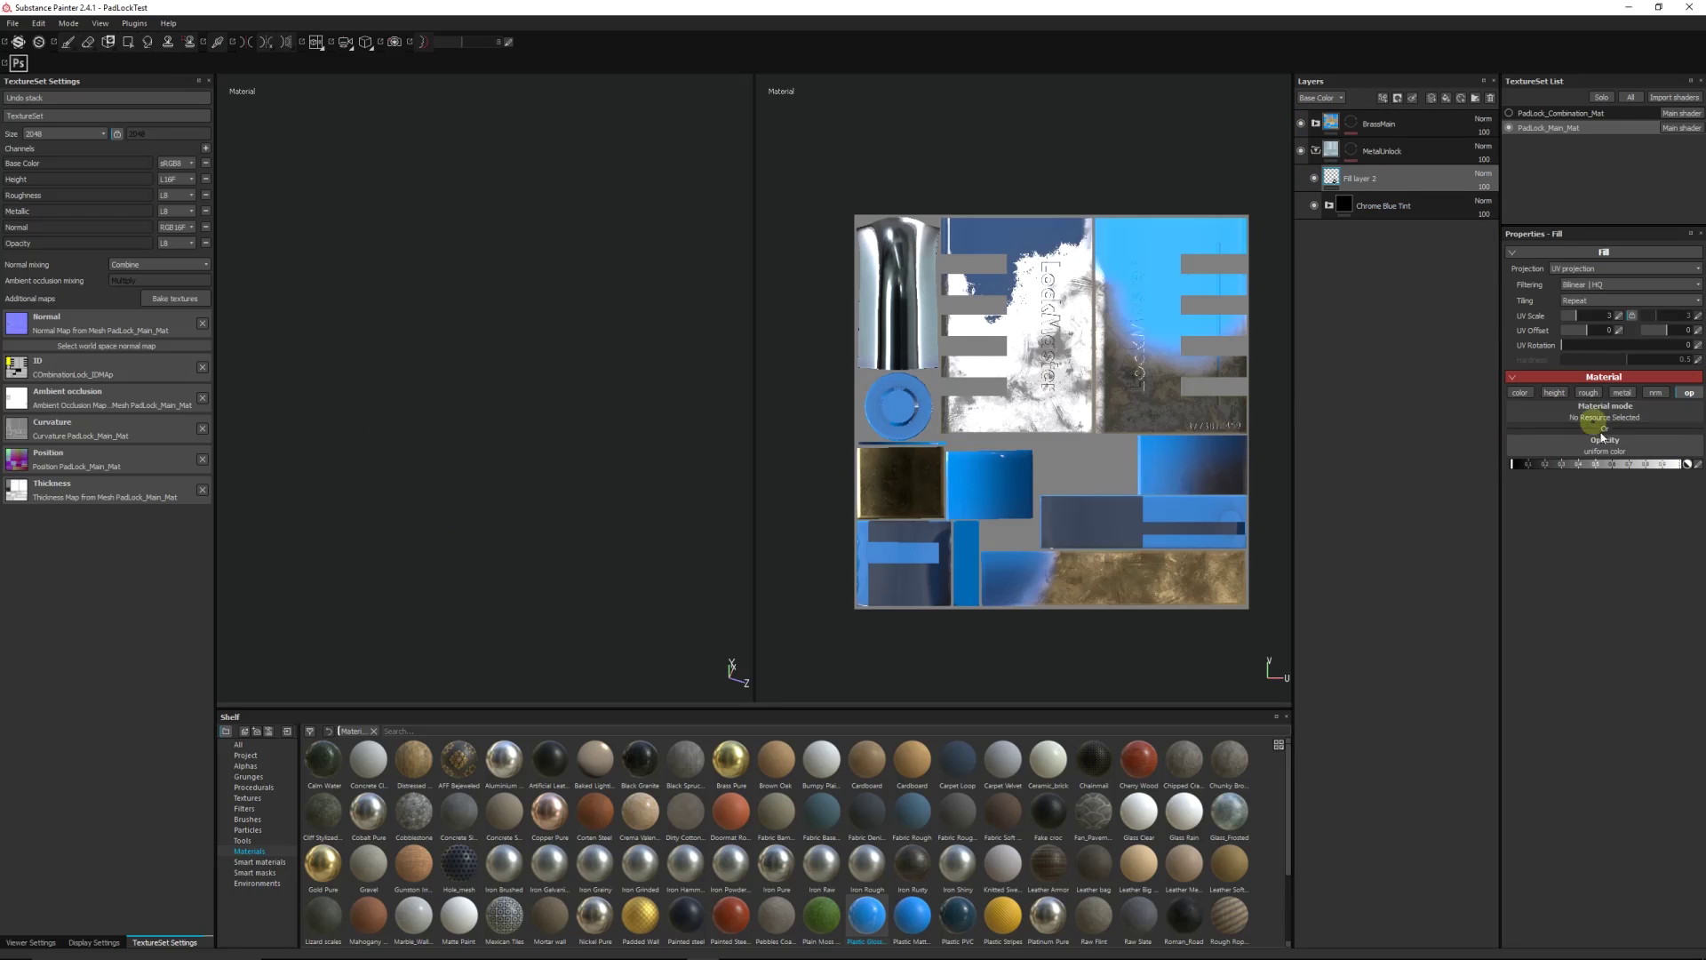
left_click_drag(1575, 464, 1698, 473)
left_click(443, 317)
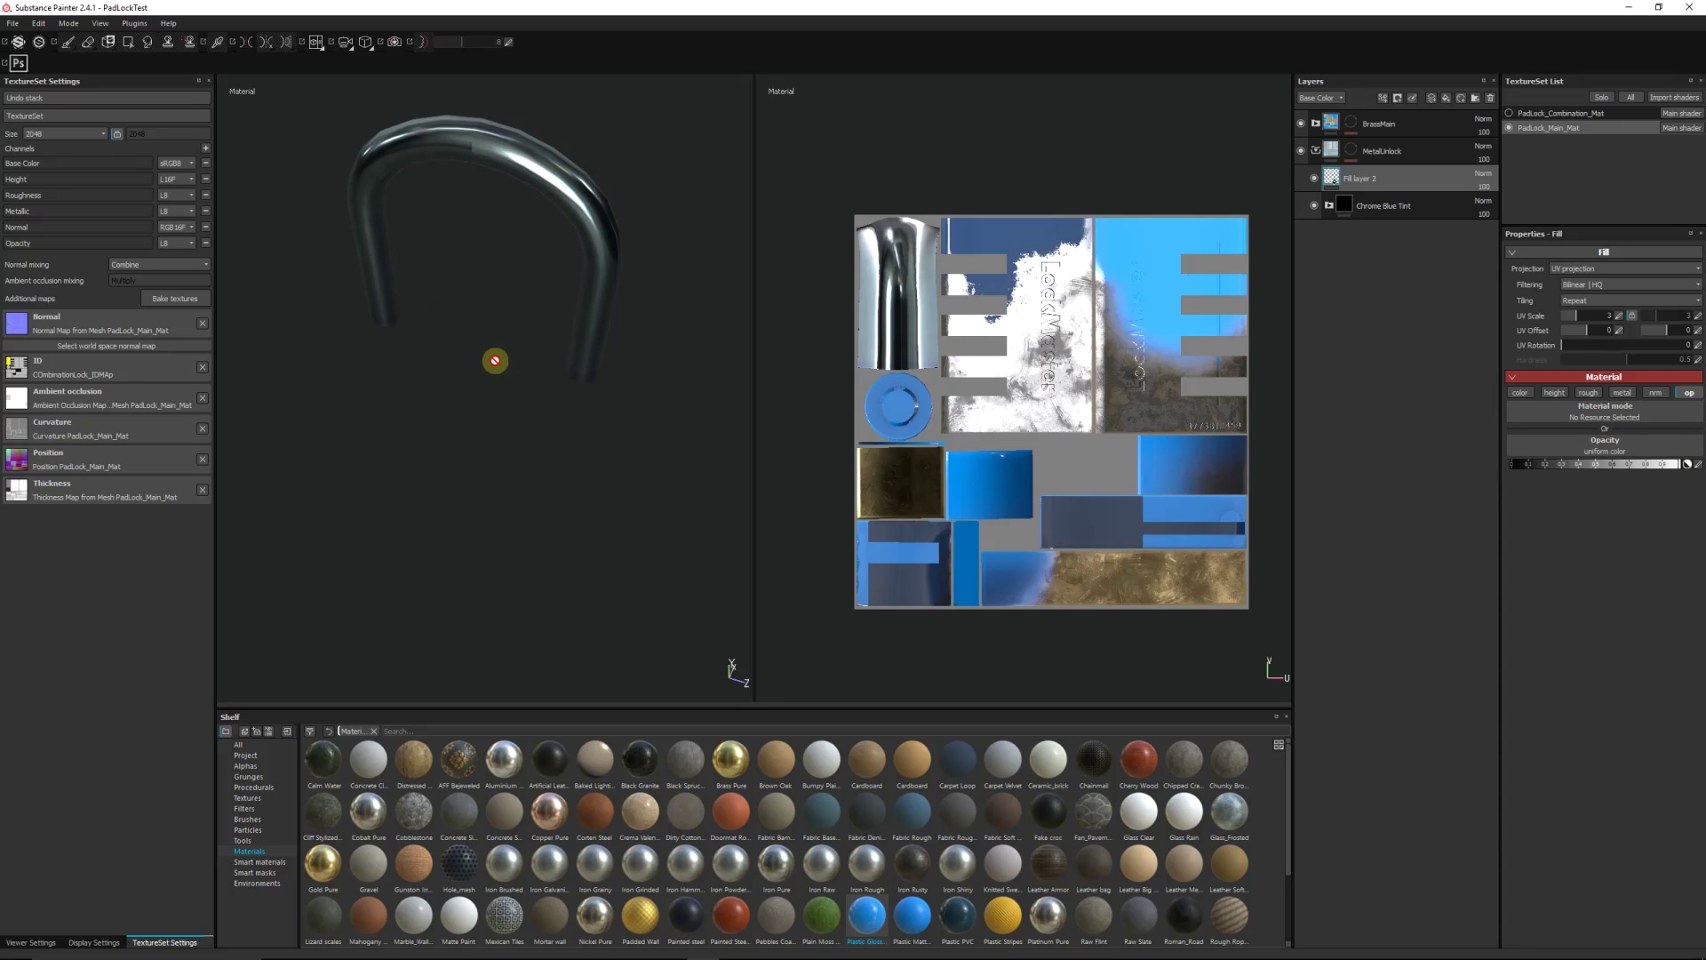
mouse_move(495, 360)
left_mouse_down()
mouse_move(1348, 430)
mouse_move(1160, 426)
left_mouse_up()
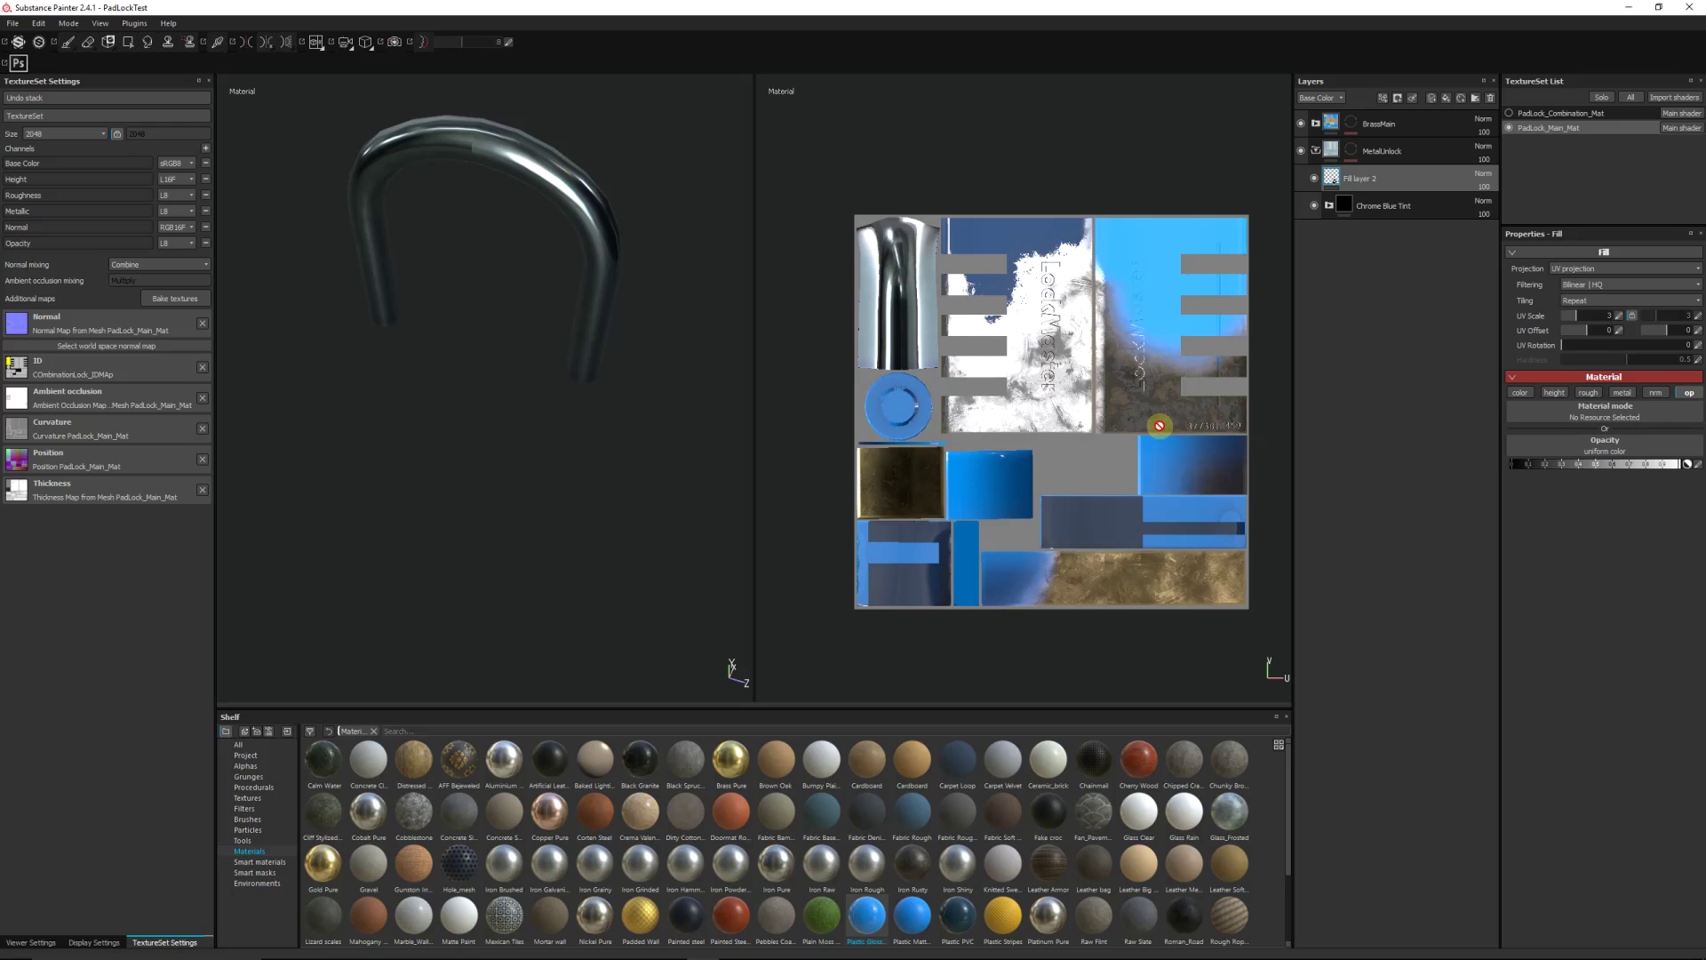